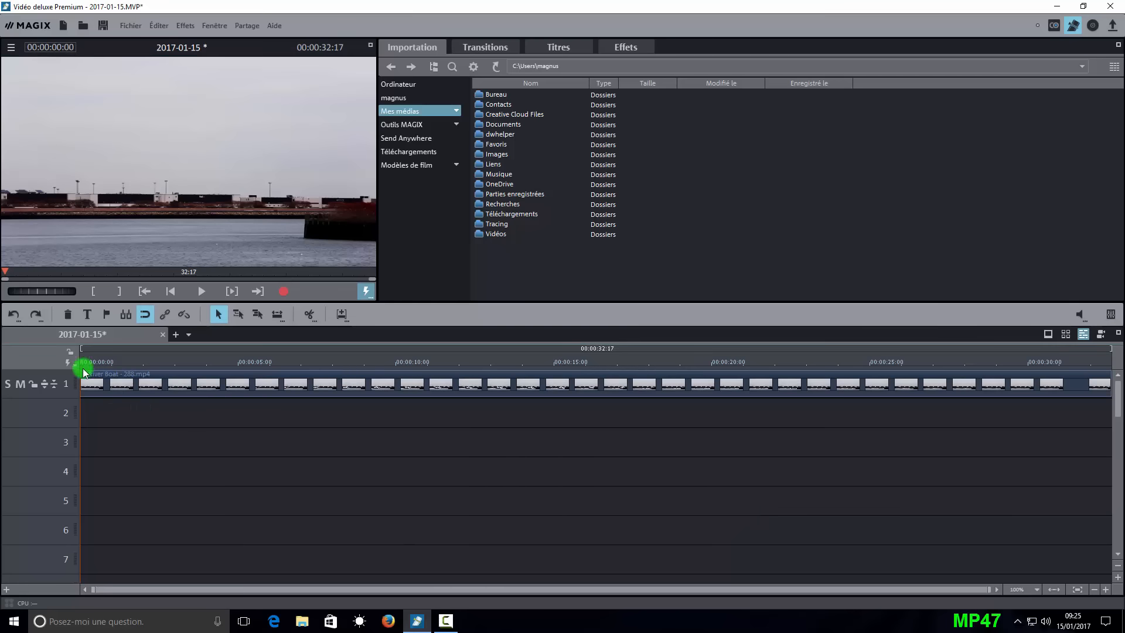
Split the River Boat clip on track 1 at 00:00:07:11.
{"action": "left_click_drag", "start_coordinate": [80, 365], "coordinate": [45, 416]}
{"action": "left_click_drag", "start_coordinate": [80, 363], "coordinate": [314, 376]}
{"action": "left_click", "coordinate": [62, 291]}
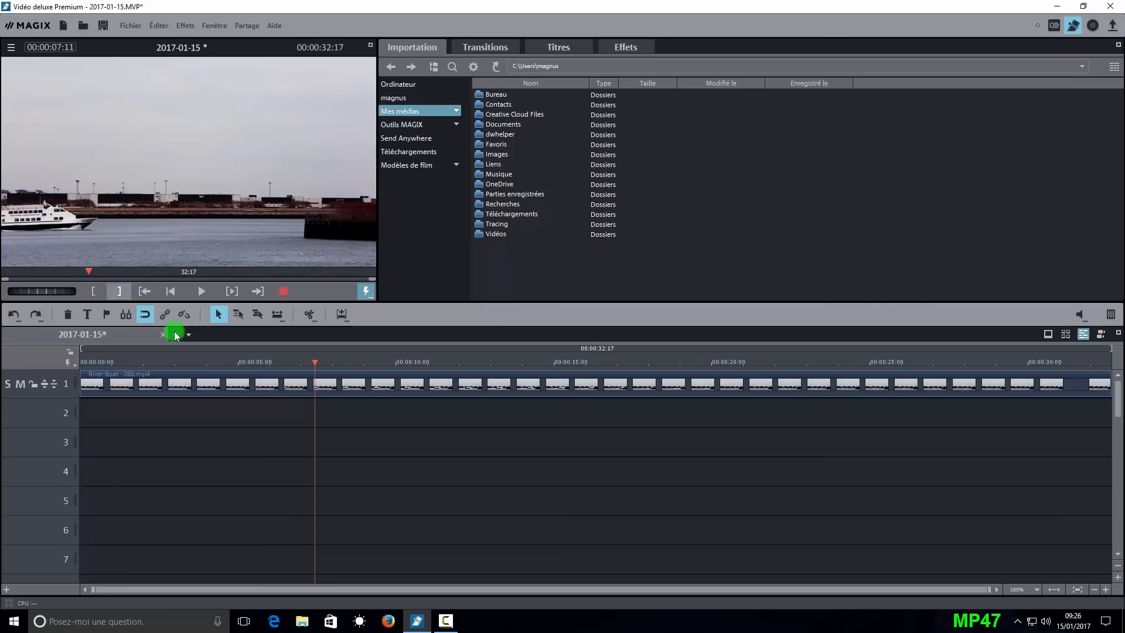
{"action": "left_click", "coordinate": [201, 382]}
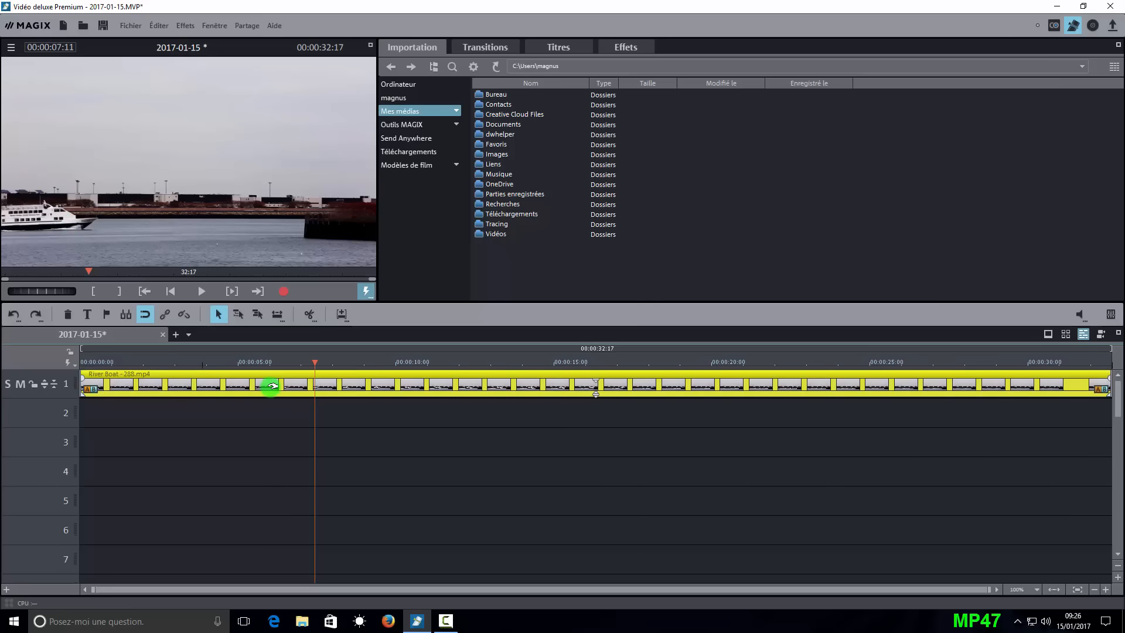
{"action": "left_click", "coordinate": [309, 315]}
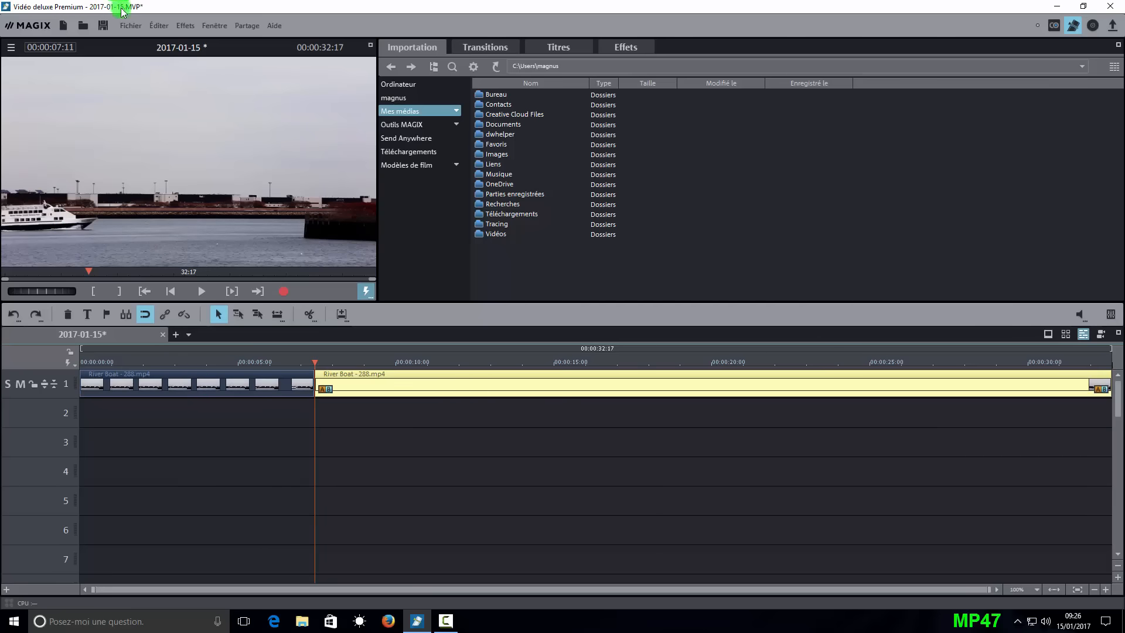
Export the single frame at the playhead in JPEG format as 2017-01-15.jpg at 1920x1080.
{"action": "left_click", "coordinate": [130, 25]}
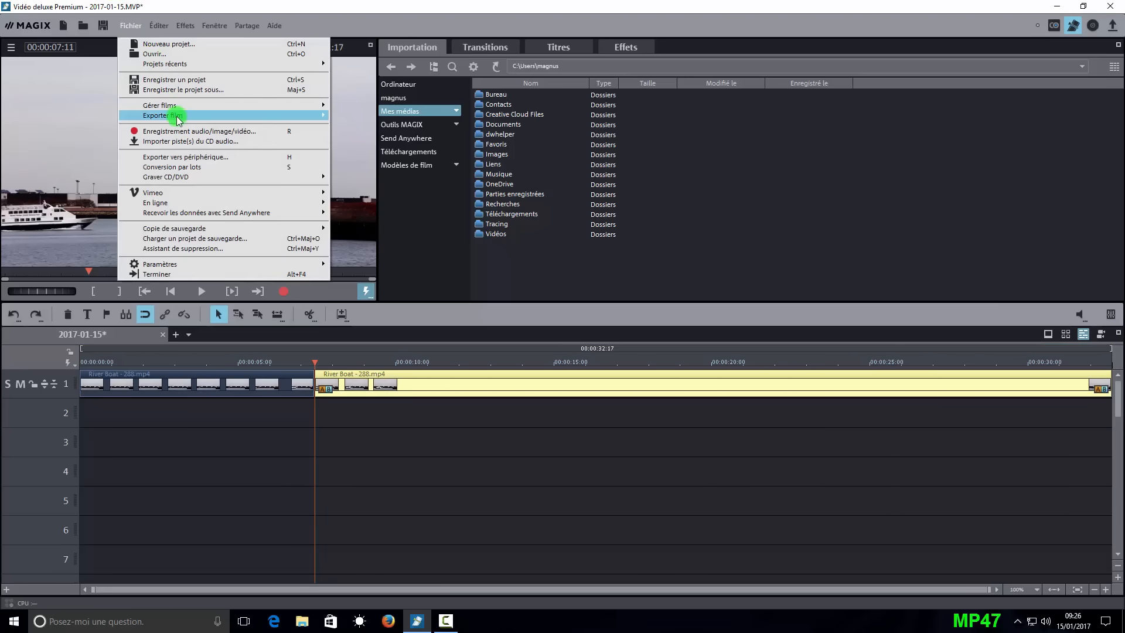
{"action": "mouse_move", "coordinate": [179, 118]}
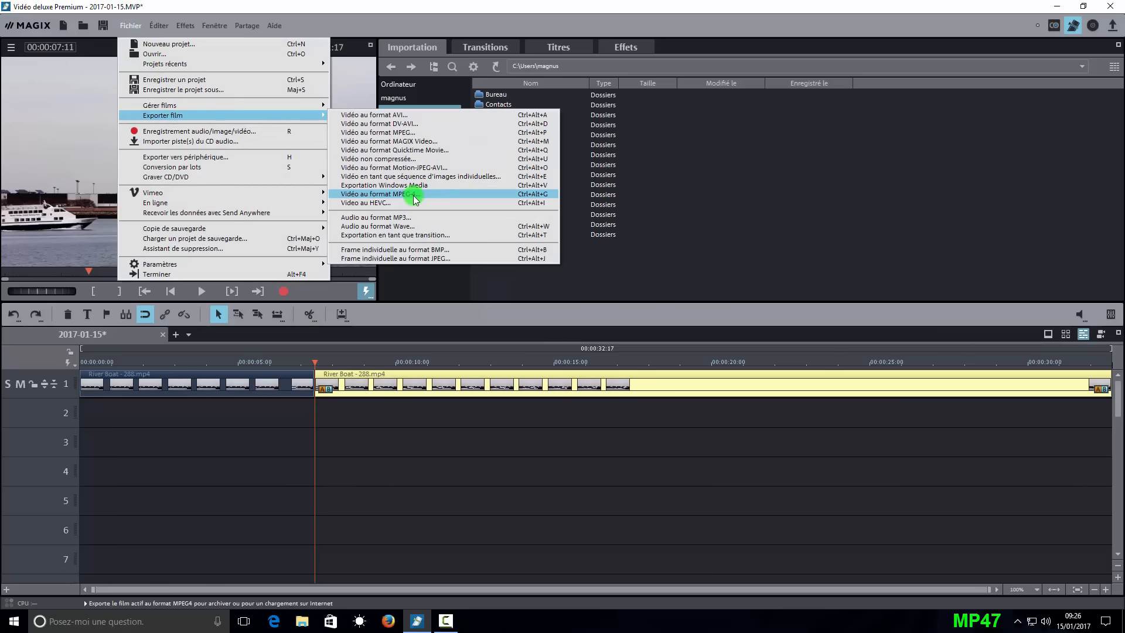
{"action": "left_click", "coordinate": [419, 259]}
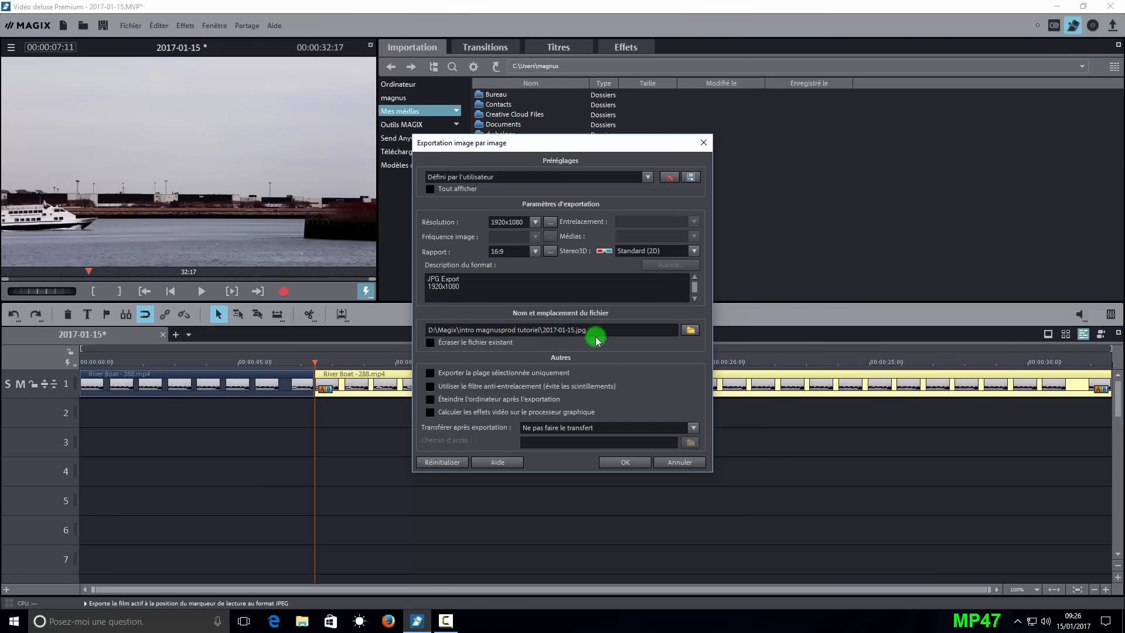
{"action": "left_click", "coordinate": [618, 462]}
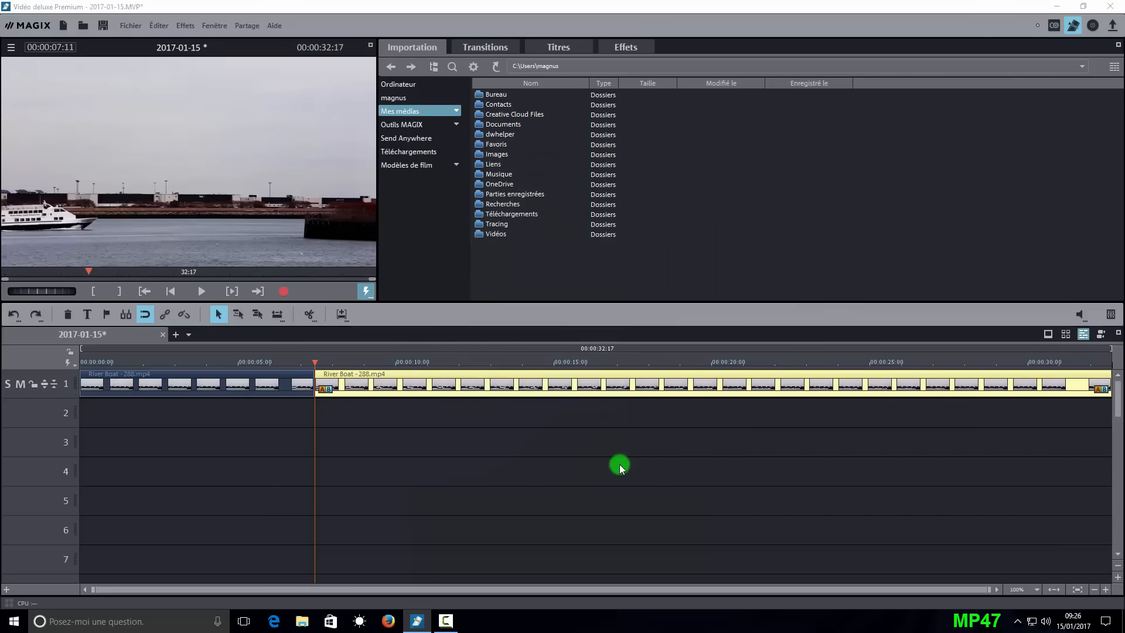
Replace the clip section before the cut with the image 2017-01-14.jpg from D:\Magix\prise frame jpeg, starting at the beginning of track 1.
{"action": "left_click", "coordinate": [223, 387]}
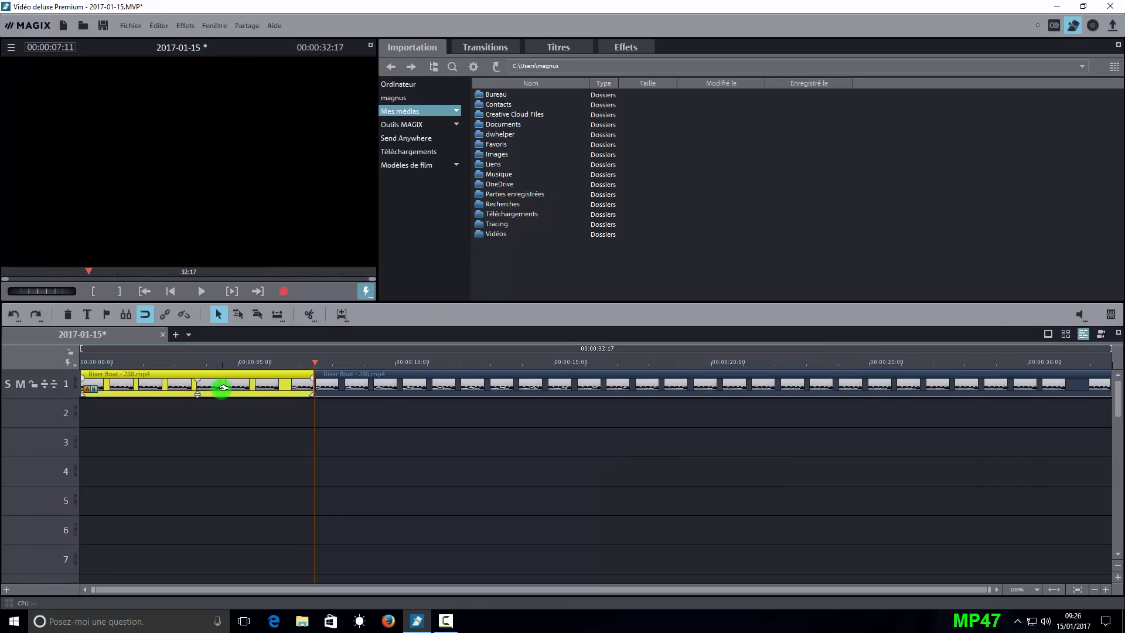
{"action": "key", "text": "Delete"}
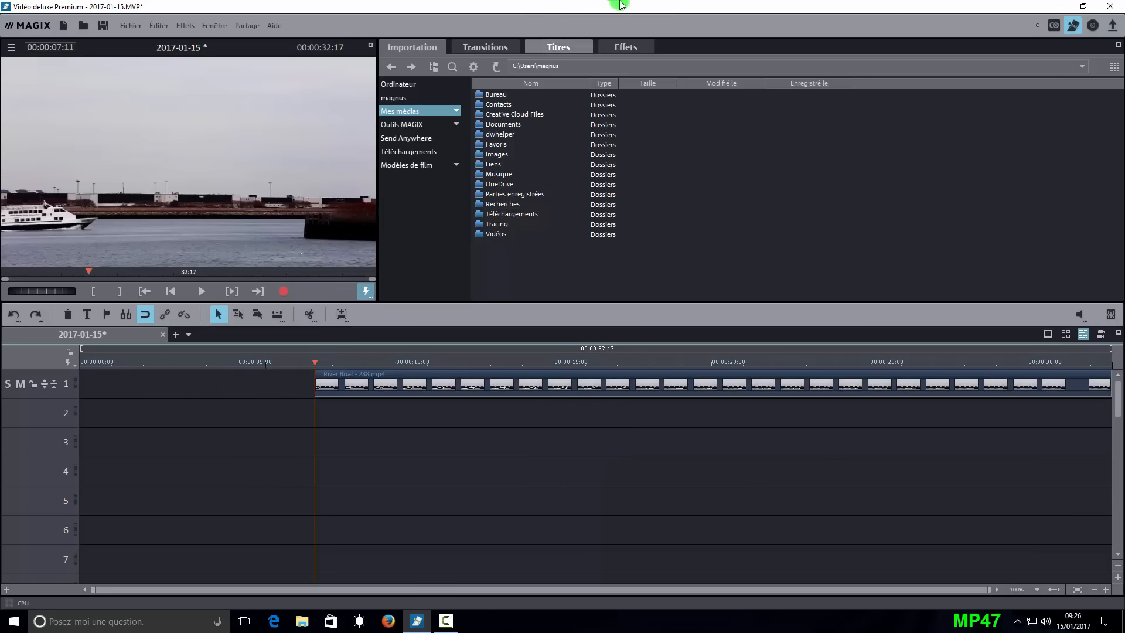
{"action": "left_click", "coordinate": [412, 86]}
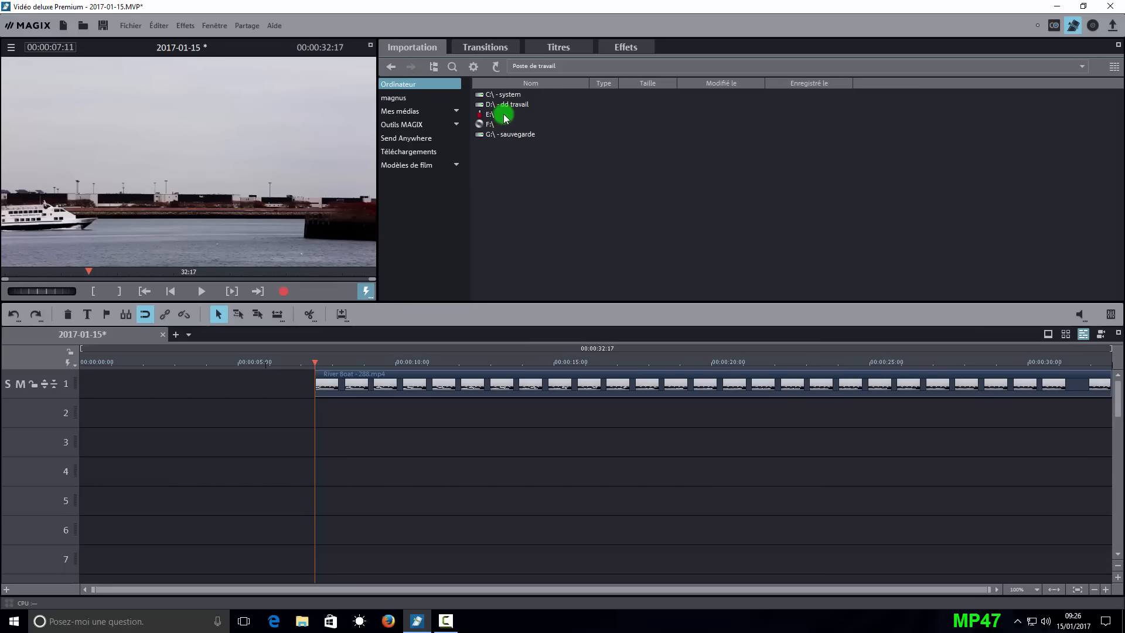
{"action": "double_click", "coordinate": [502, 104]}
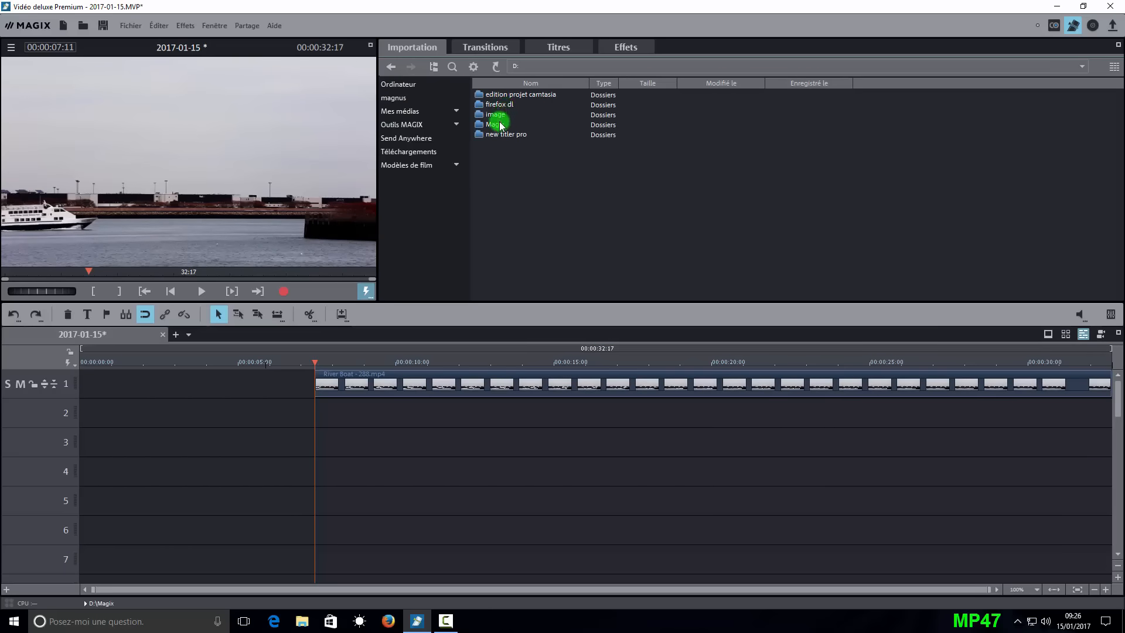
{"action": "double_click", "coordinate": [497, 125]}
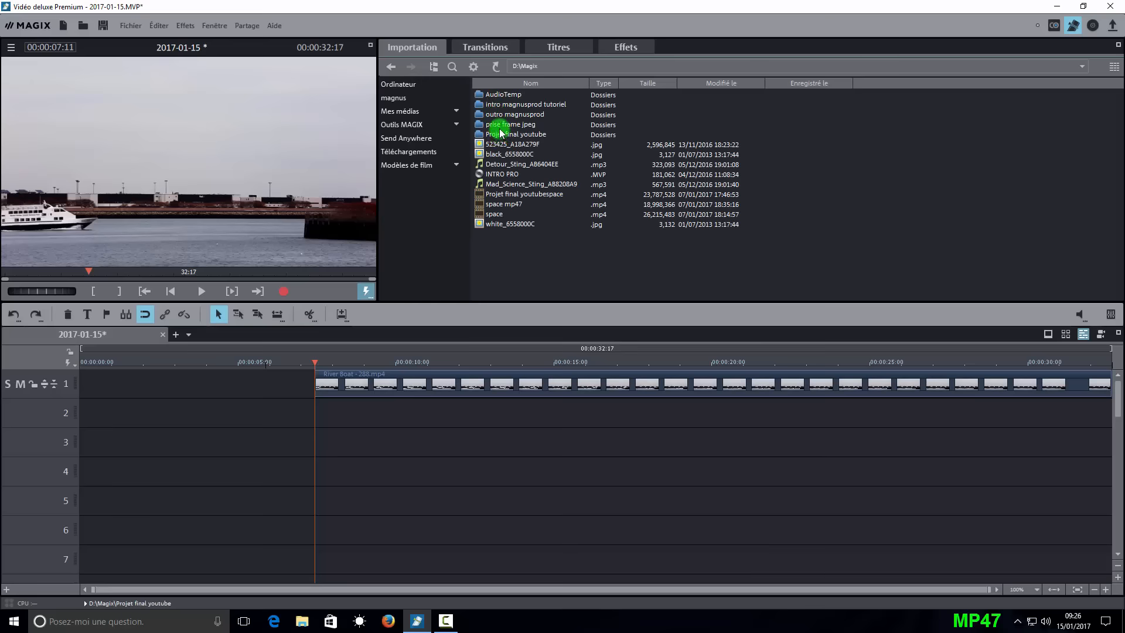
{"action": "double_click", "coordinate": [497, 125]}
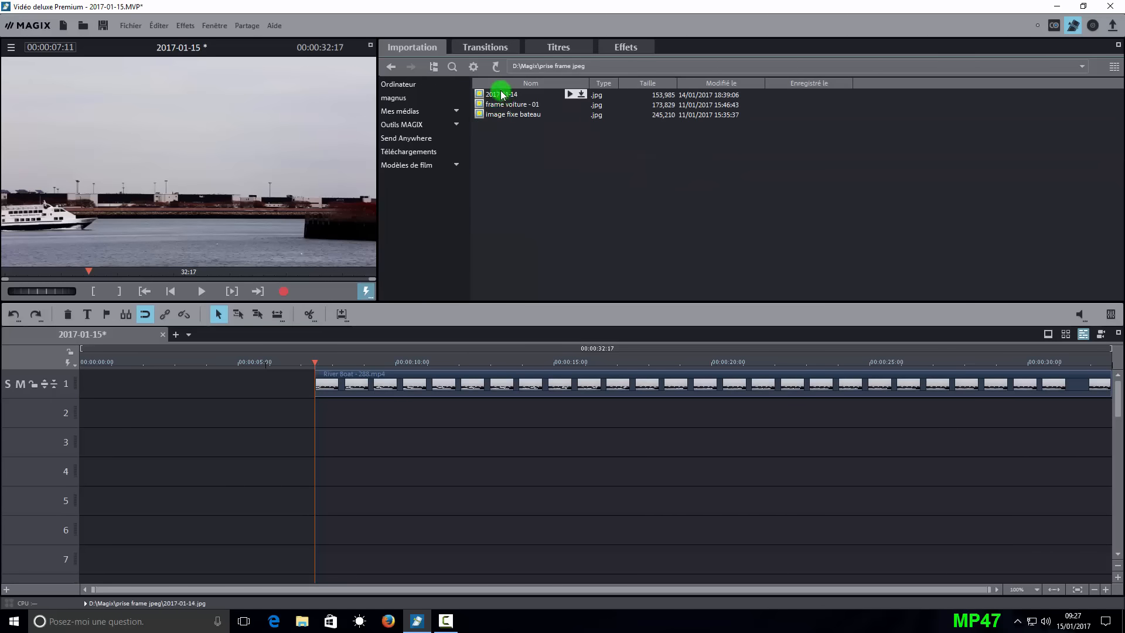
{"action": "left_click_drag", "start_coordinate": [501, 94], "coordinate": [117, 390]}
{"action": "left_click", "coordinate": [199, 390]}
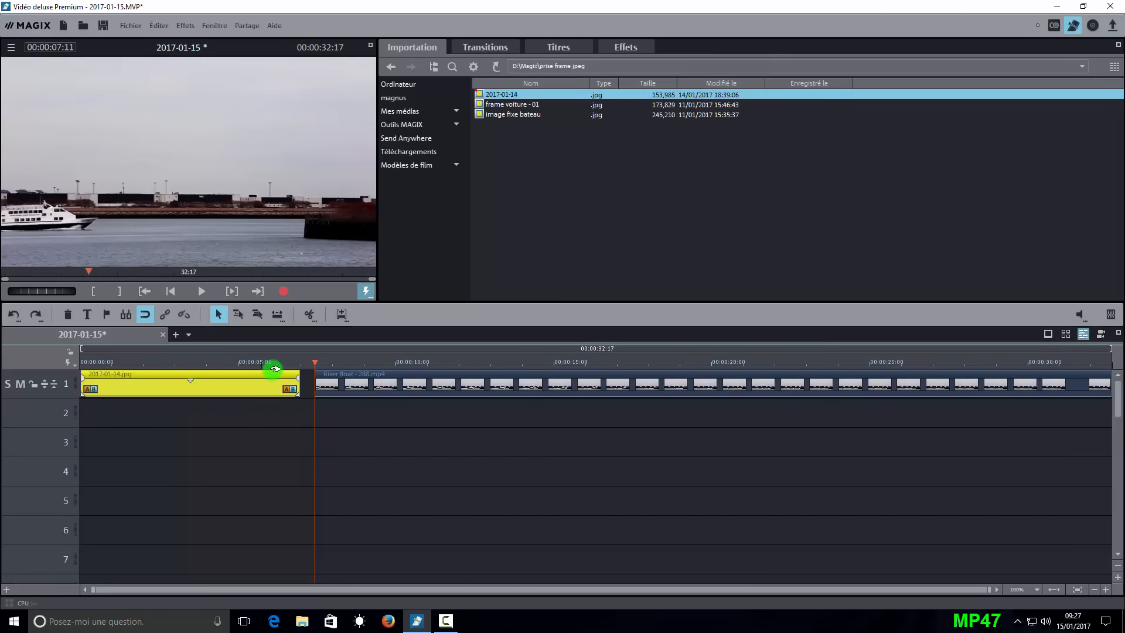
Shorten the still image at the start of track 1 to about 1.5 seconds.
{"action": "left_click_drag", "start_coordinate": [316, 362], "coordinate": [112, 378]}
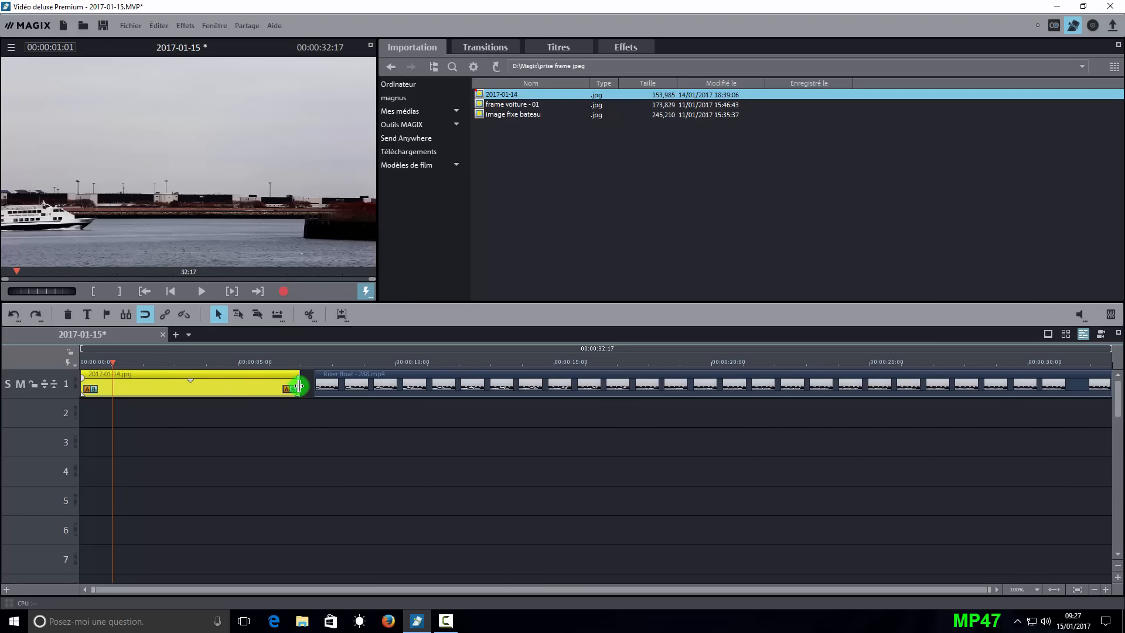
{"action": "left_click_drag", "start_coordinate": [299, 385], "coordinate": [121, 384]}
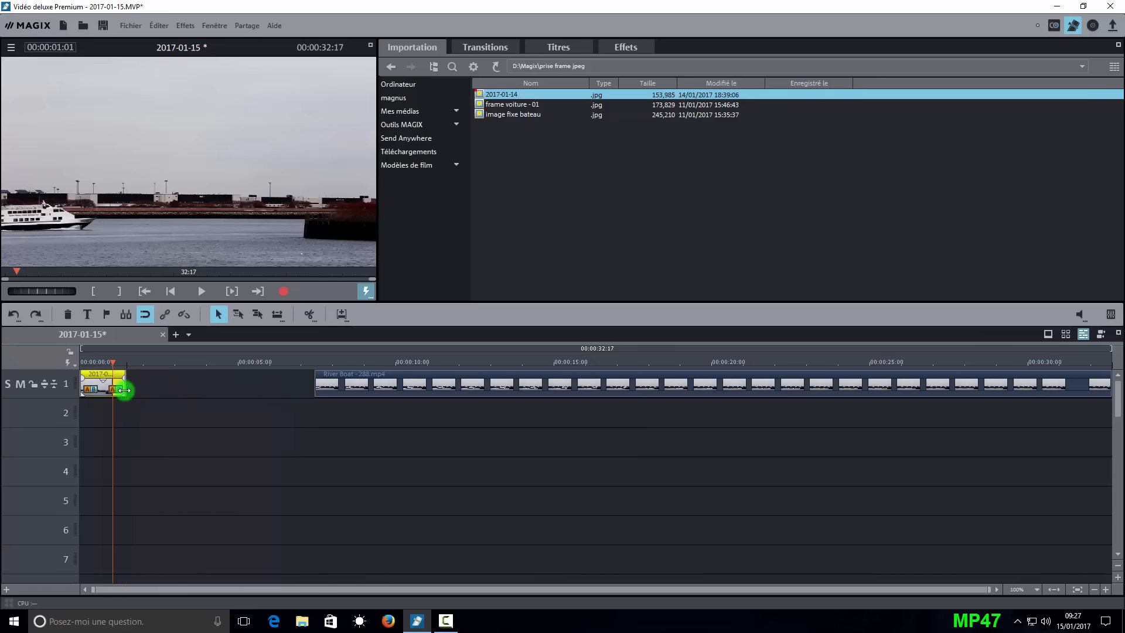
{"action": "left_click", "coordinate": [151, 395]}
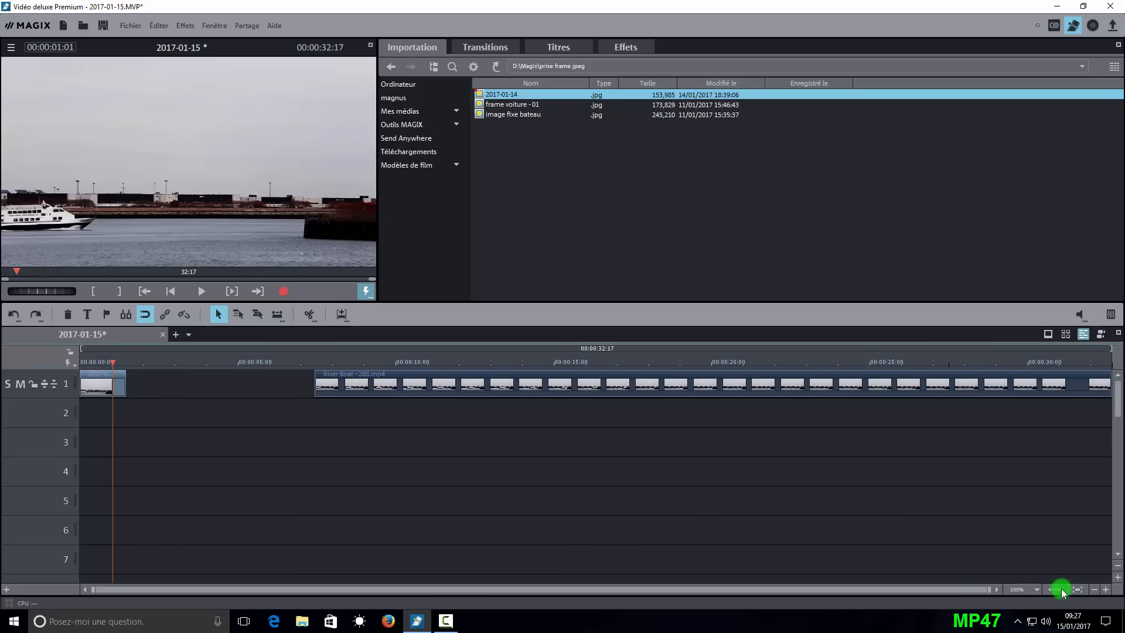
Fine-tune the still image's end at a closer timeline scale, extending its duration to about 1.7 seconds.
{"action": "left_click", "coordinate": [1037, 590]}
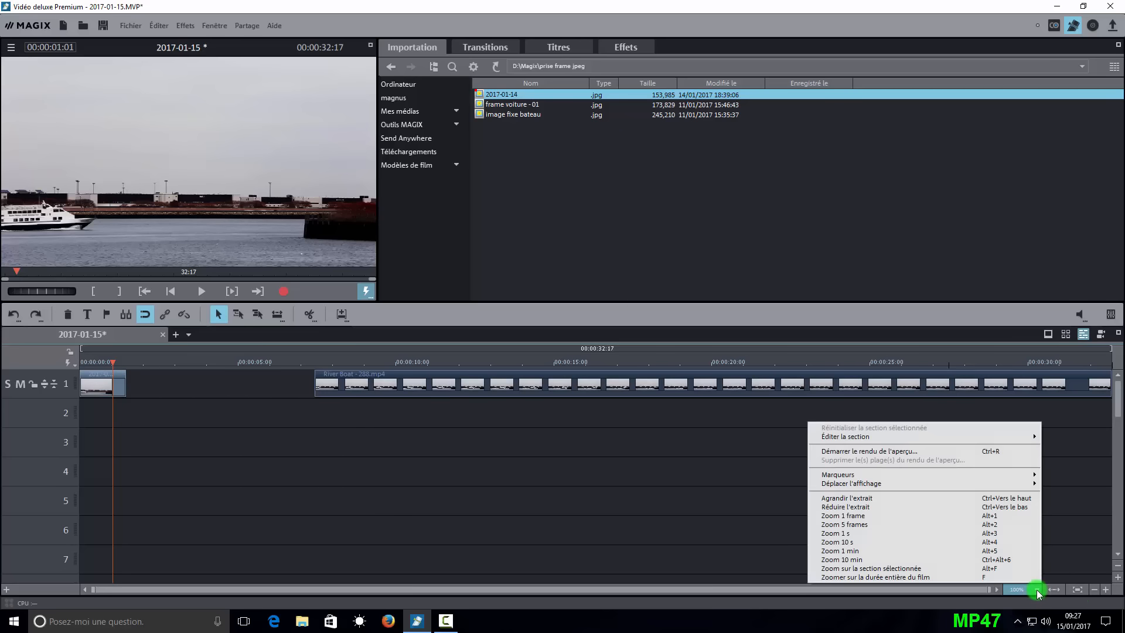
{"action": "left_click", "coordinate": [842, 534]}
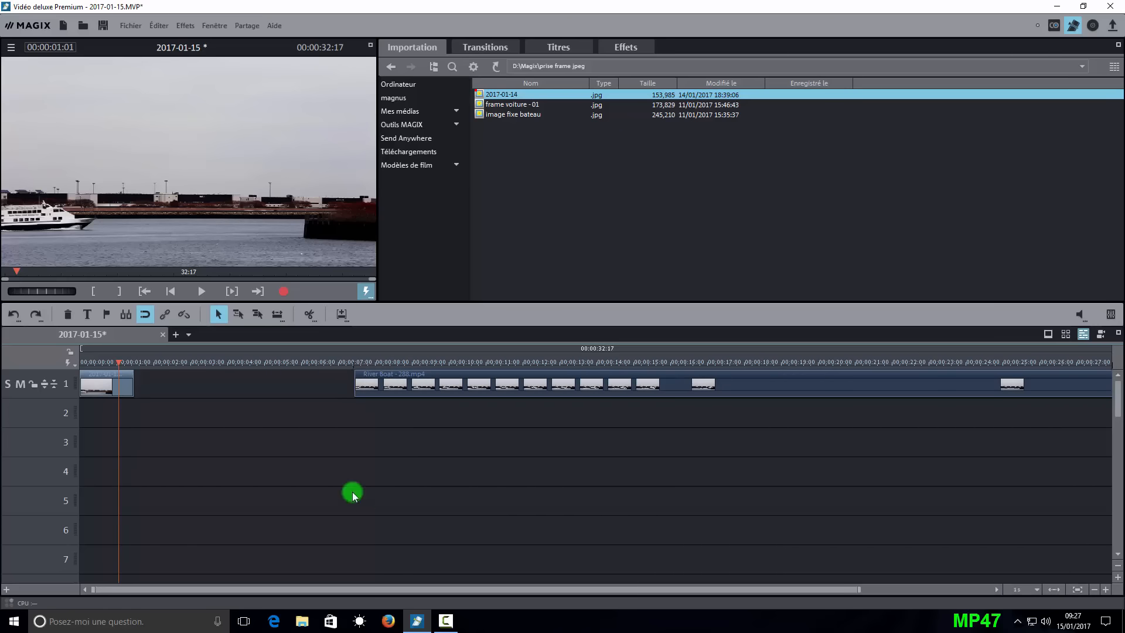
{"action": "left_click", "coordinate": [1105, 590]}
{"action": "double_click", "coordinate": [1105, 590]}
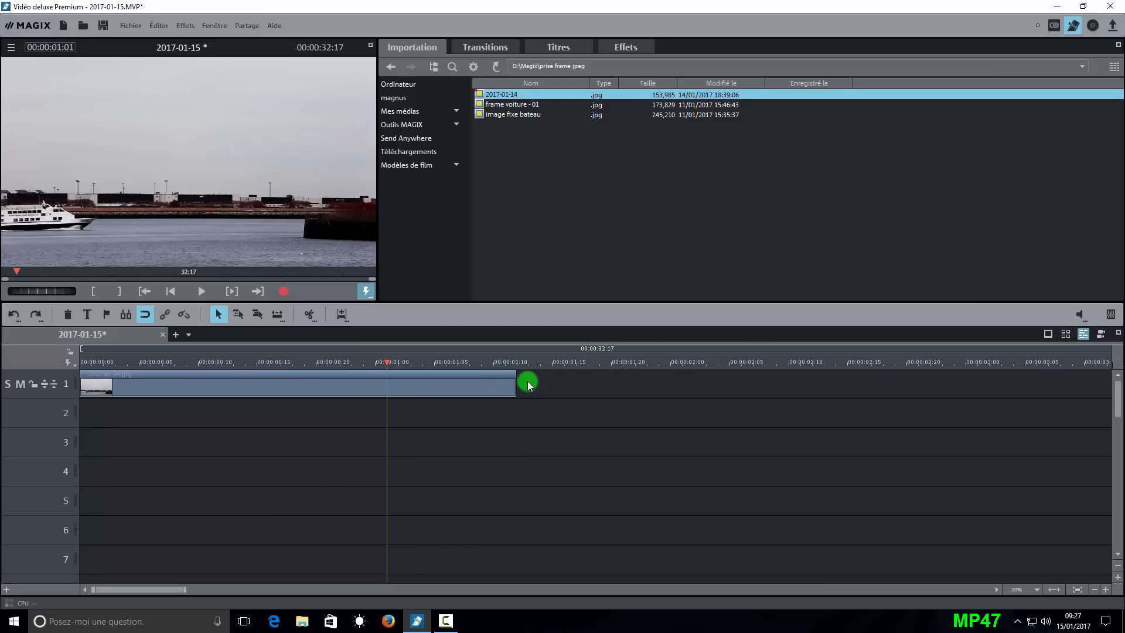
{"action": "left_click_drag", "start_coordinate": [515, 387], "coordinate": [574, 387]}
{"action": "left_click", "coordinate": [613, 405]}
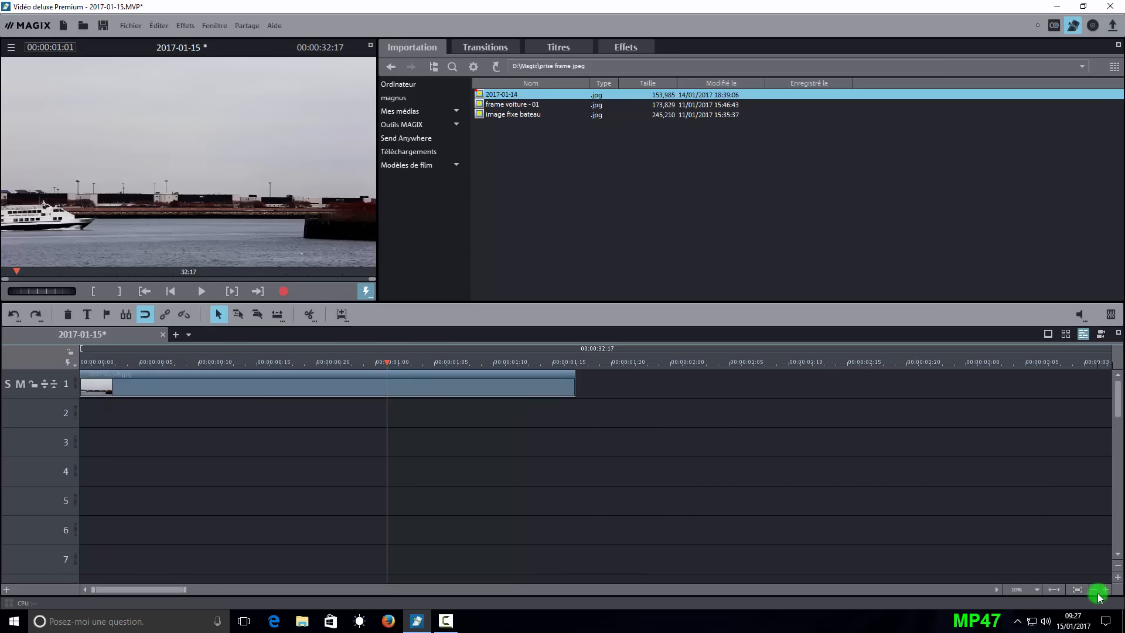
Move the River Boat clip earlier on track 1, leaving only a small gap after the still image.
{"action": "double_click", "coordinate": [1095, 589]}
{"action": "left_click", "coordinate": [1095, 590]}
{"action": "left_click", "coordinate": [1095, 590]}
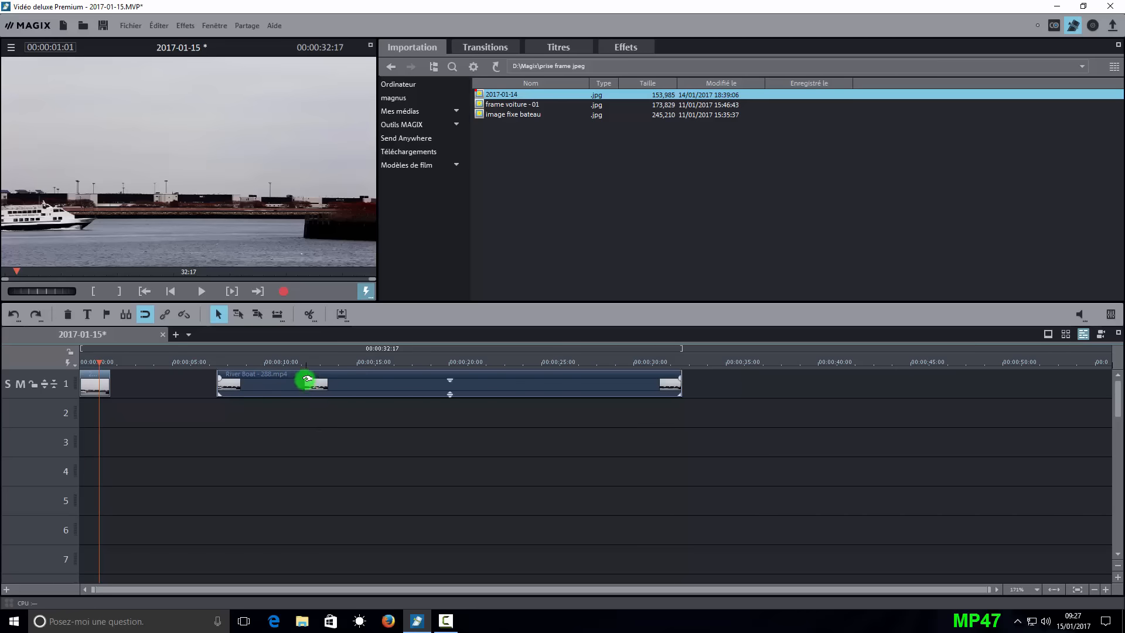
{"action": "left_click_drag", "start_coordinate": [306, 378], "coordinate": [200, 390]}
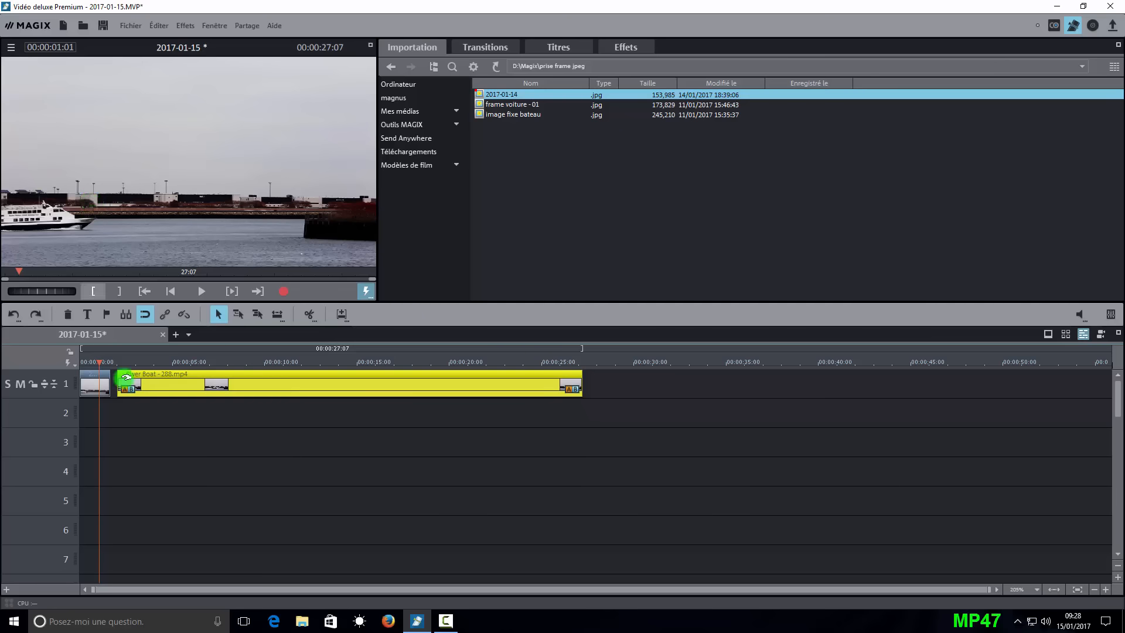
Split the River Boat clip at 00:00:05:07 and delete the section before the cut.
{"action": "left_click_drag", "start_coordinate": [99, 365], "coordinate": [176, 372]}
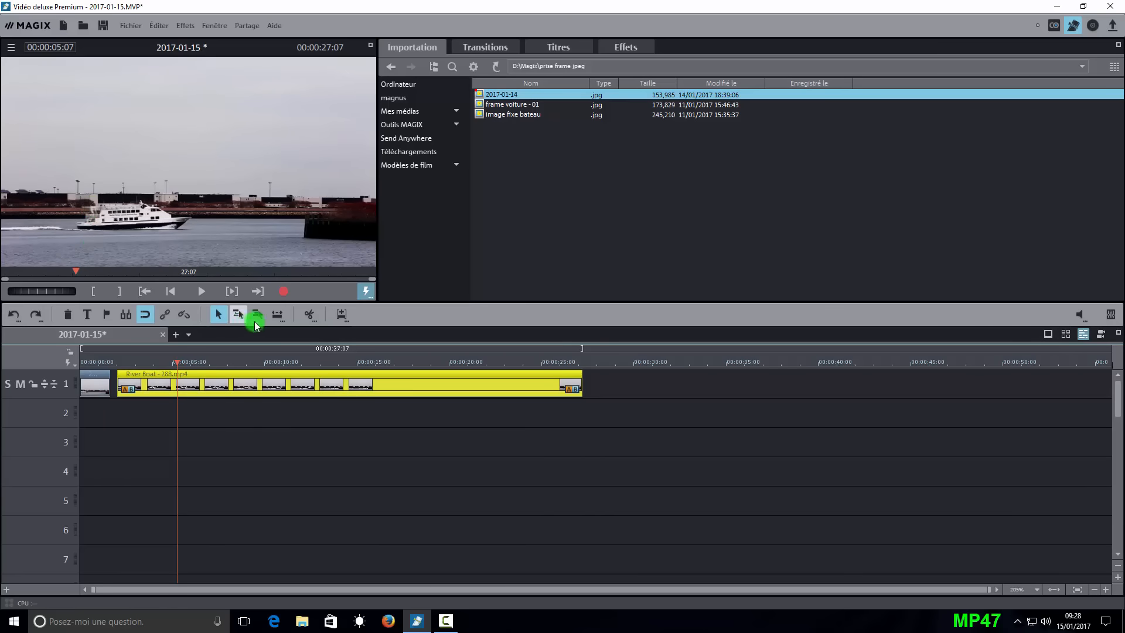
{"action": "left_click", "coordinate": [310, 318]}
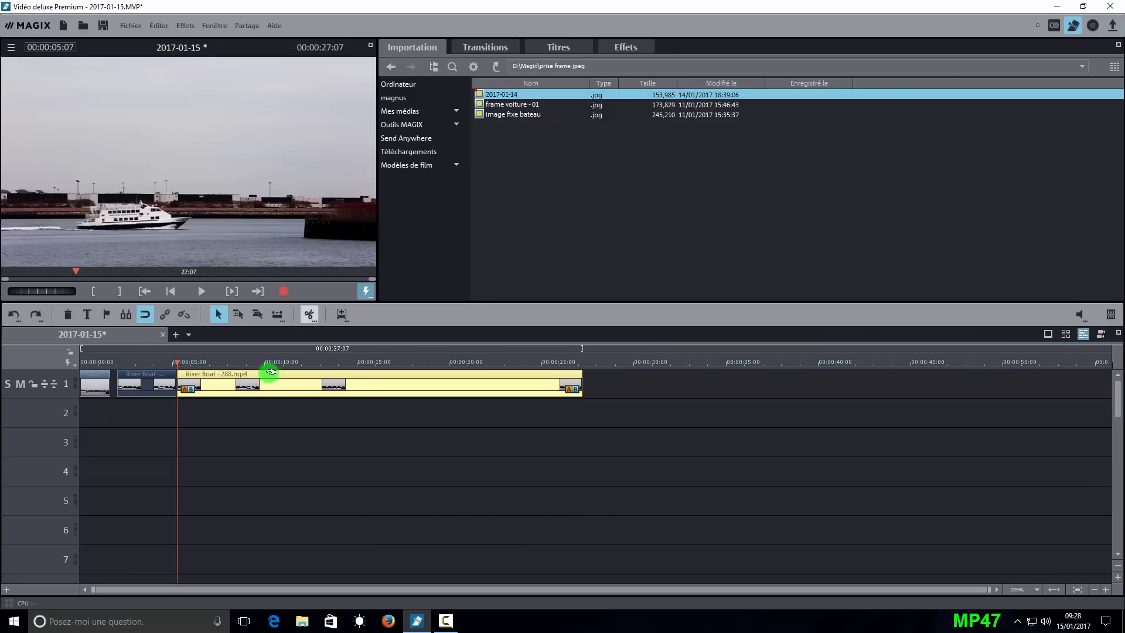
{"action": "left_click", "coordinate": [159, 386]}
{"action": "key", "text": "Delete"}
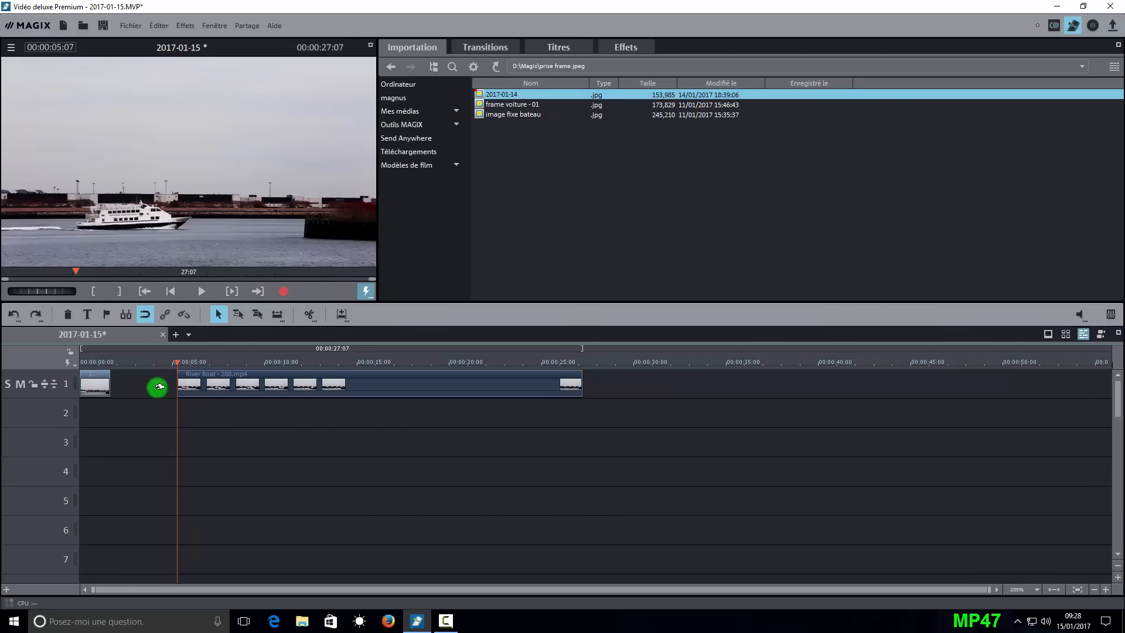
Move the remaining River Boat clip to overlap the end of the still image and play back the resulting crossfade.
{"action": "left_click_drag", "start_coordinate": [231, 371], "coordinate": [68, 362]}
{"action": "left_click", "coordinate": [201, 290]}
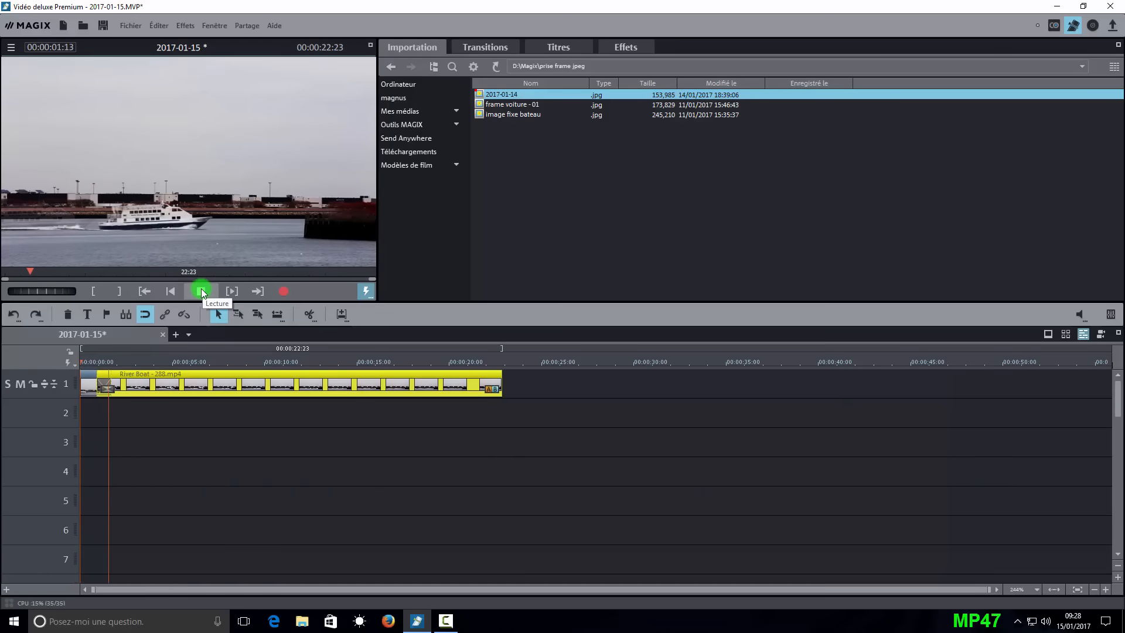
{"action": "left_click", "coordinate": [202, 290]}
{"action": "left_click", "coordinate": [204, 293]}
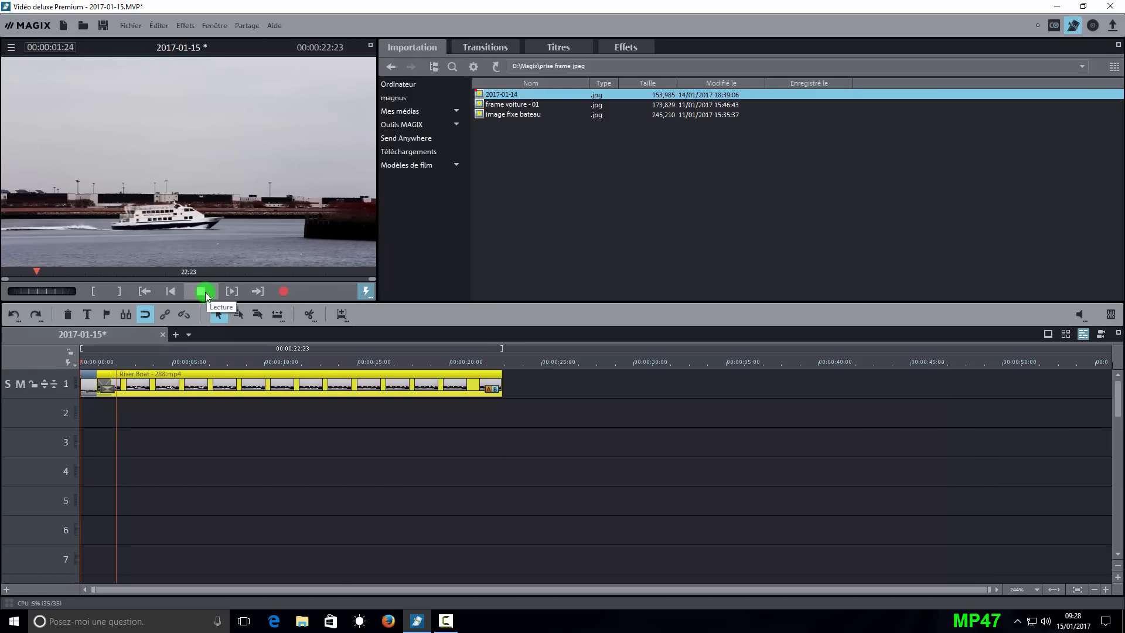
{"action": "left_click", "coordinate": [205, 292]}
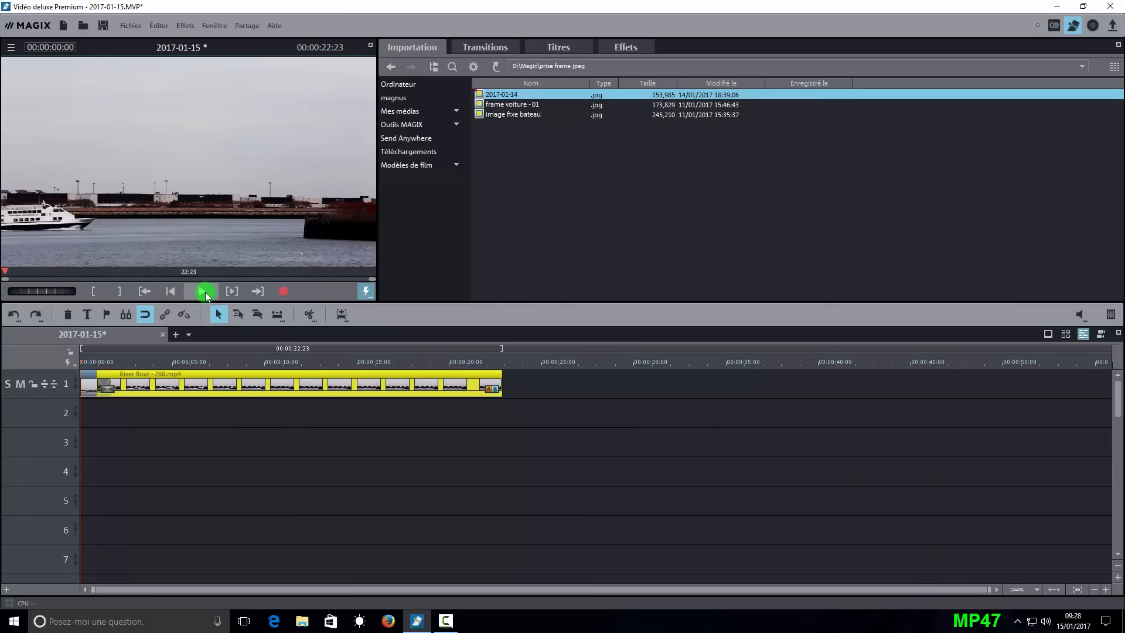
{"action": "left_click", "coordinate": [205, 292]}
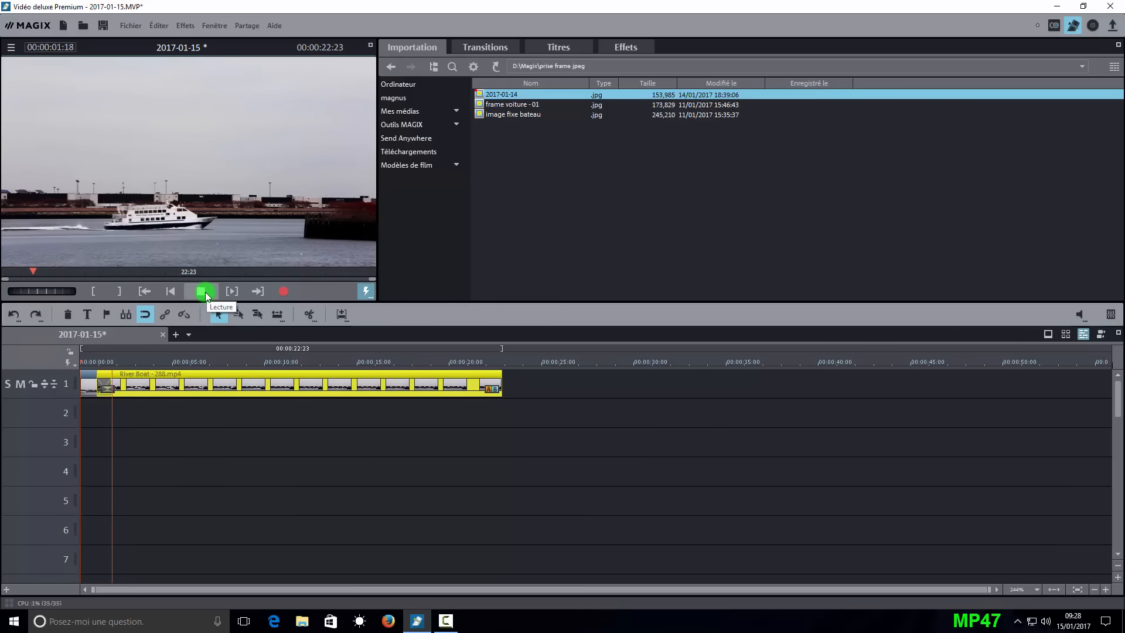
{"action": "left_click", "coordinate": [205, 292]}
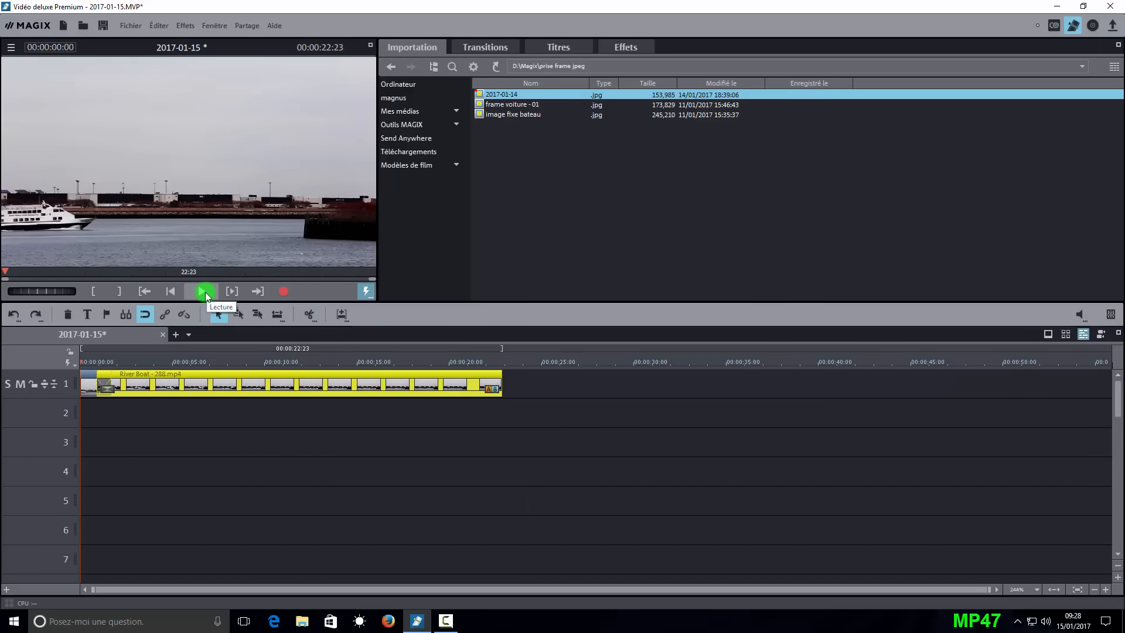
Split the River Boat clip following the still image at 00:00:03:10.
{"action": "left_click", "coordinate": [83, 388]}
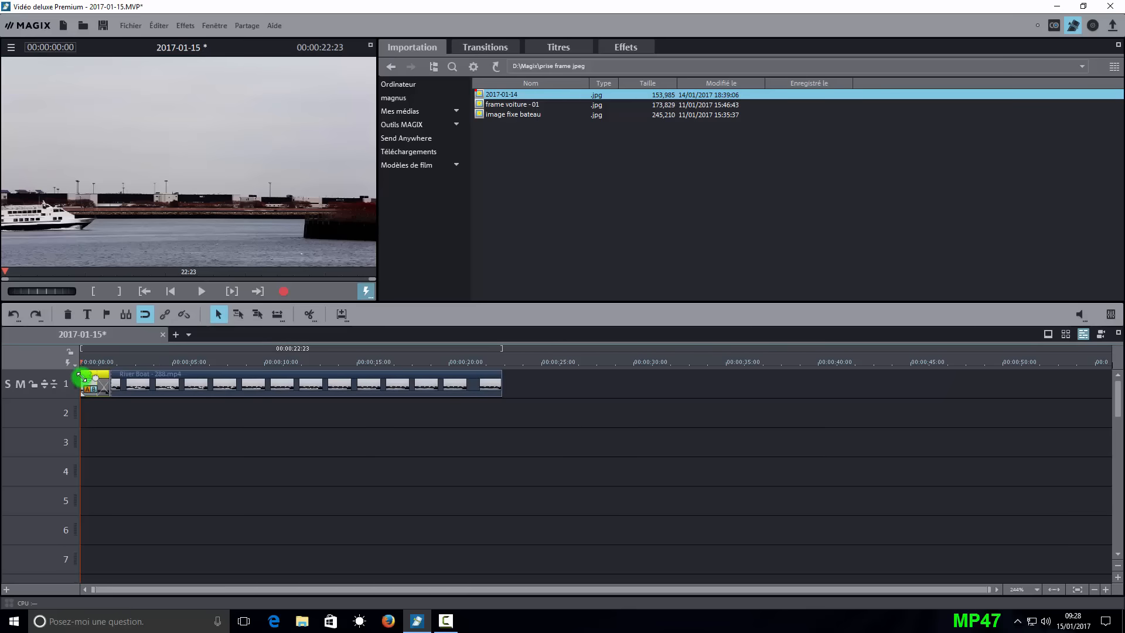
{"action": "left_click_drag", "start_coordinate": [77, 362], "coordinate": [155, 354]}
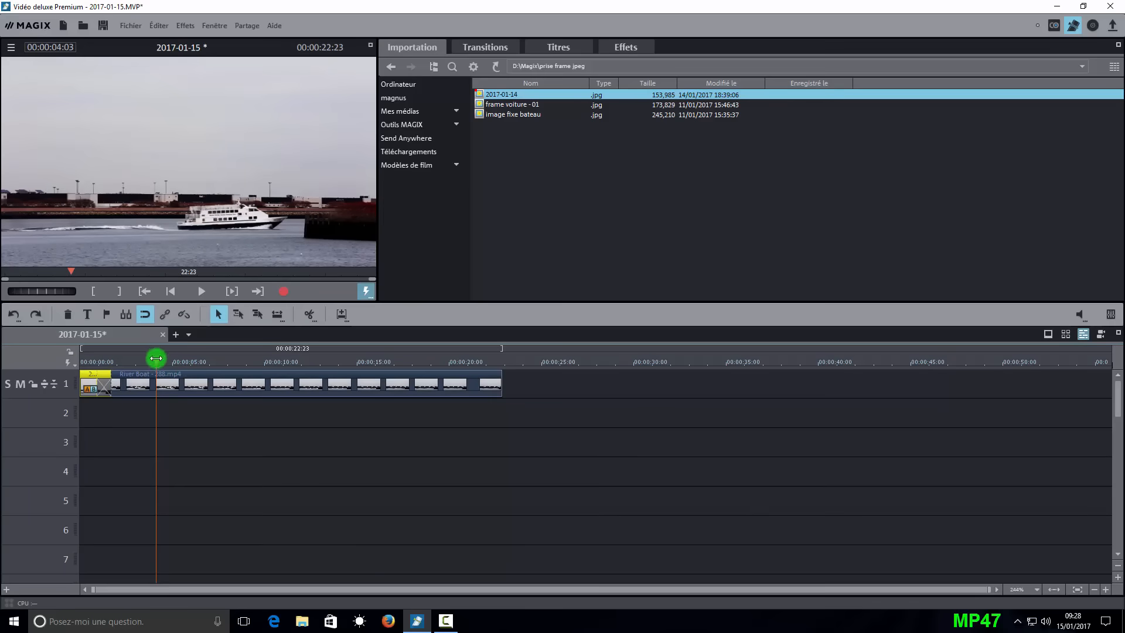
{"action": "mouse_move", "coordinate": [155, 364]}
{"action": "left_mouse_down"}
{"action": "mouse_move", "coordinate": [104, 372]}
{"action": "mouse_move", "coordinate": [142, 375]}
{"action": "left_mouse_up"}
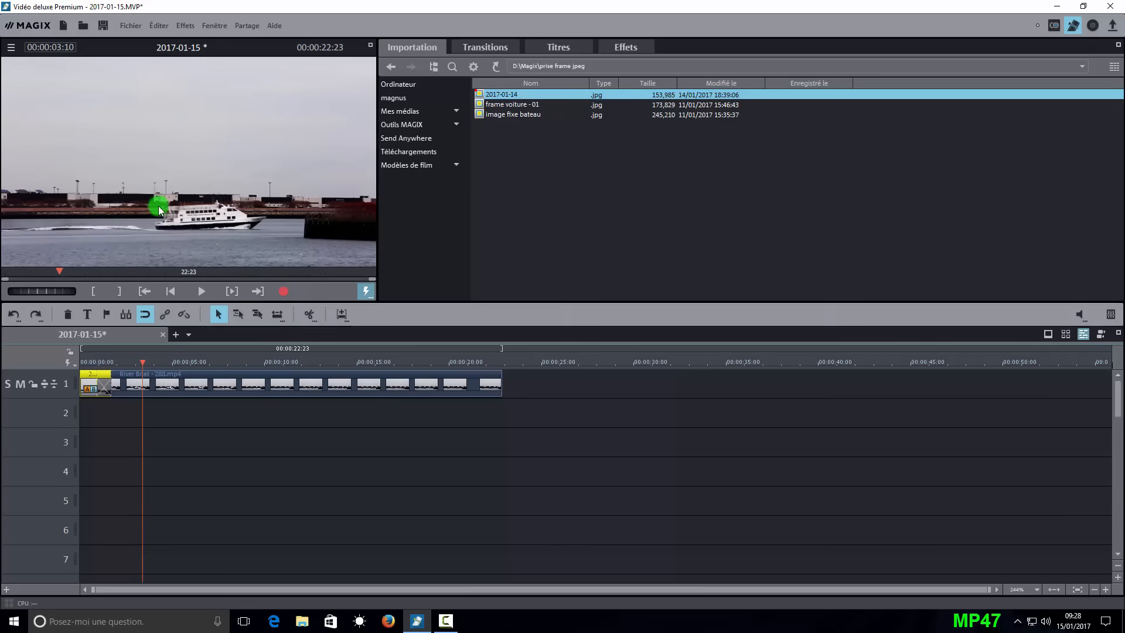
{"action": "left_click", "coordinate": [308, 314]}
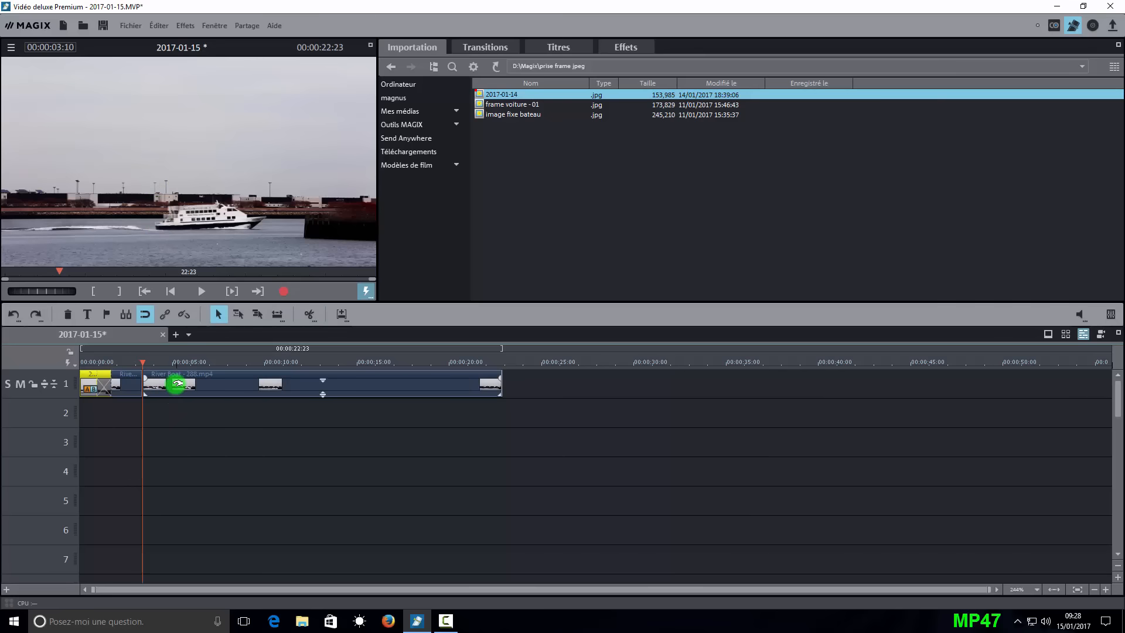
Apply the speed effect to the River Boat section after the cut with a factor of 4.00.
{"action": "left_click", "coordinate": [176, 384]}
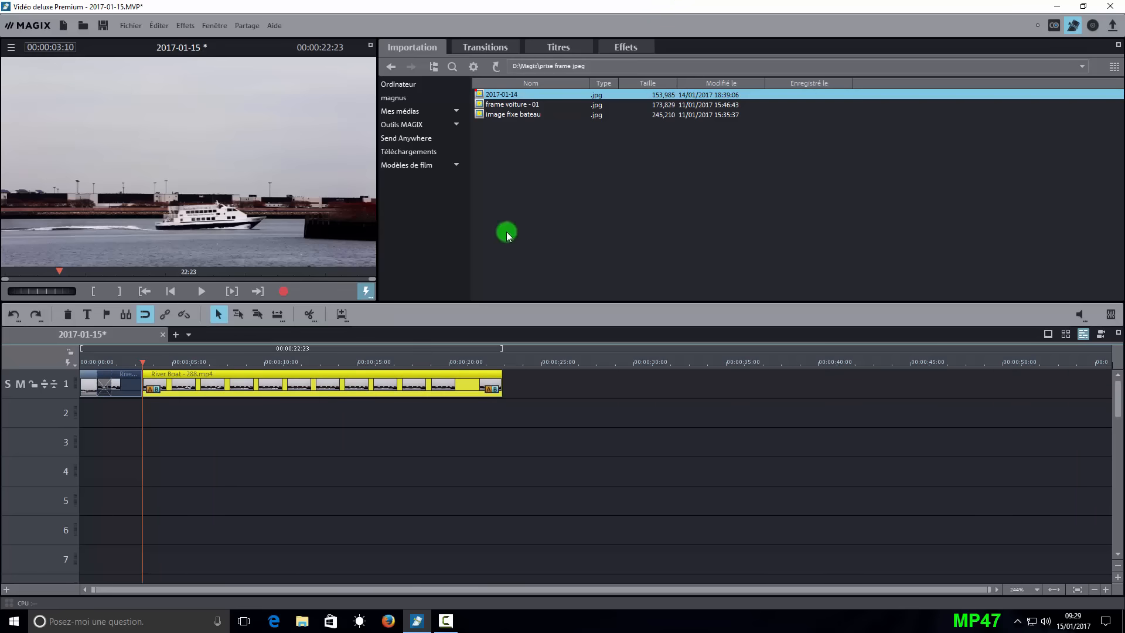
{"action": "left_click", "coordinate": [625, 47]}
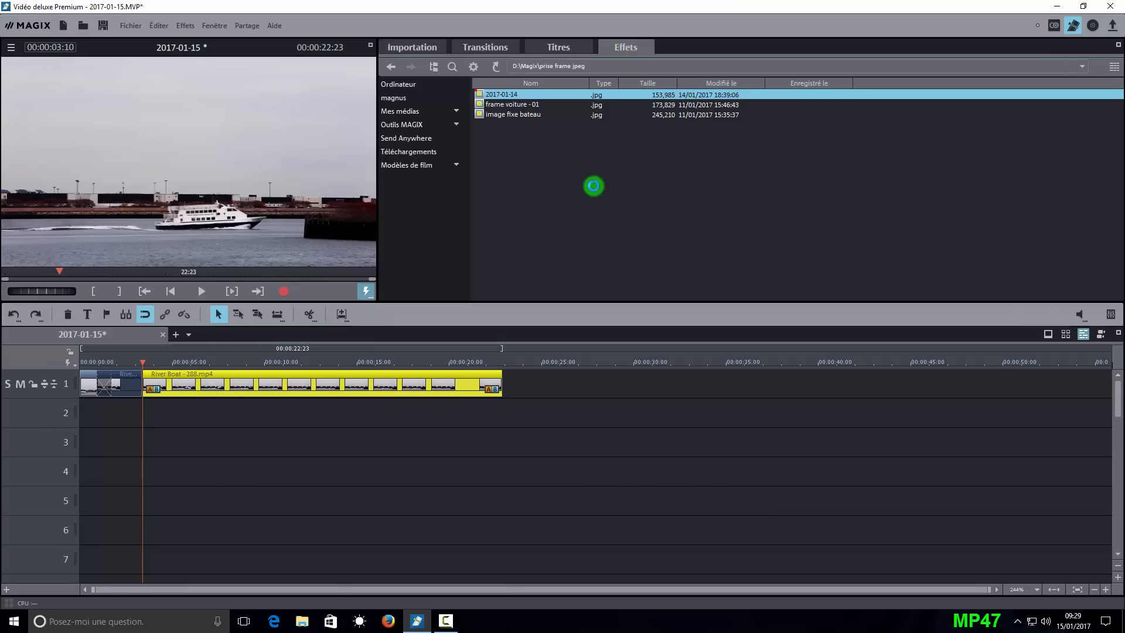
{"action": "left_click", "coordinate": [417, 78]}
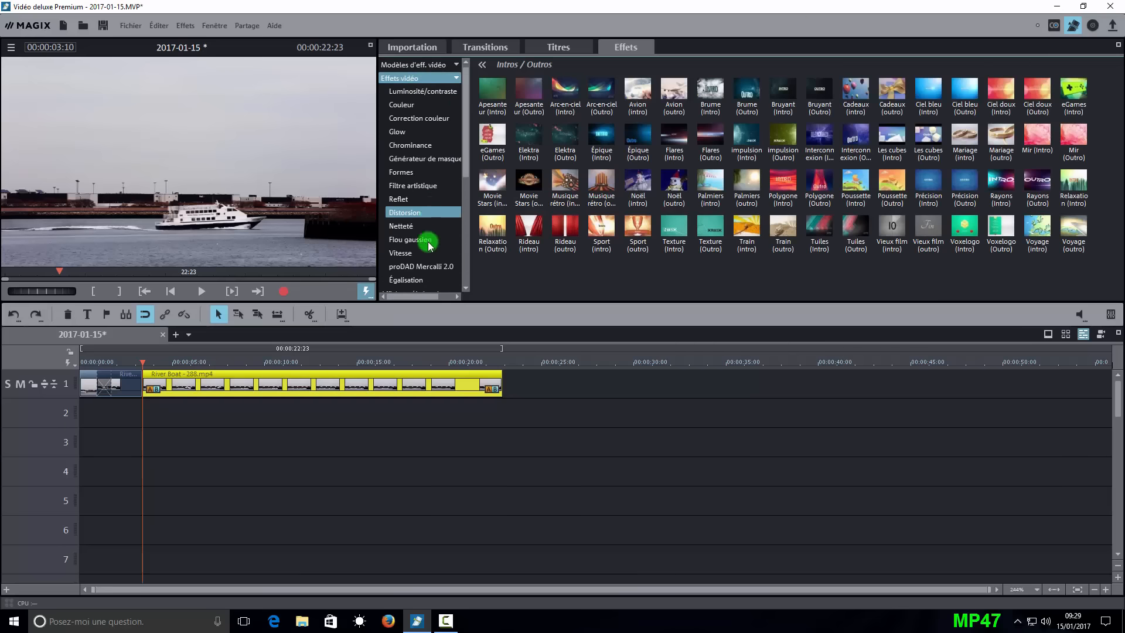
{"action": "left_click", "coordinate": [427, 253]}
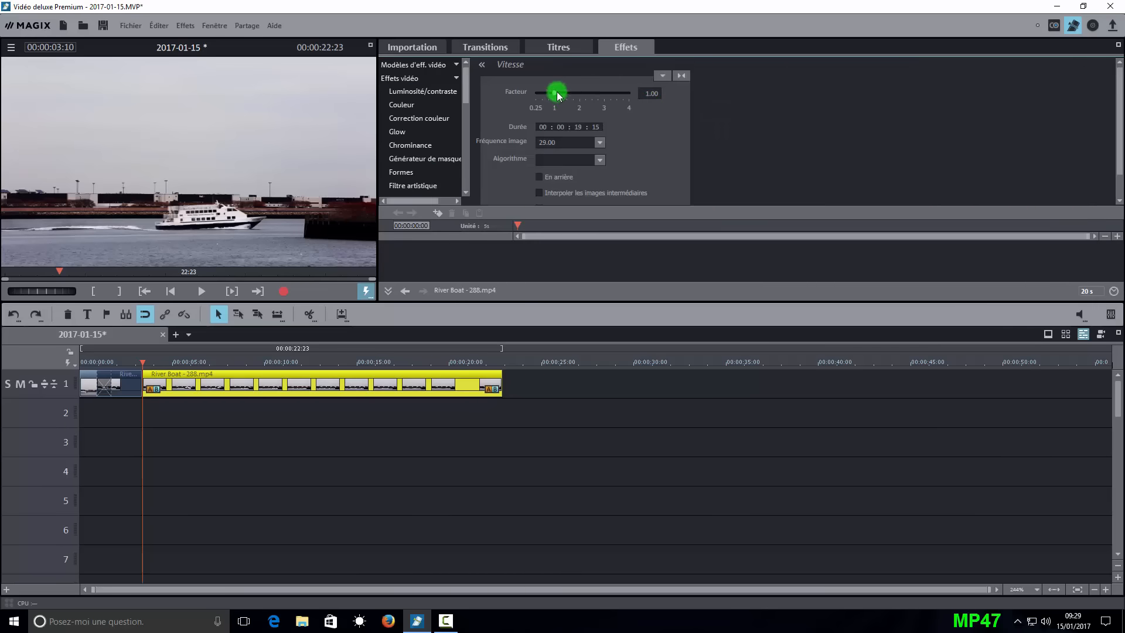
{"action": "left_click_drag", "start_coordinate": [567, 95], "coordinate": [644, 98]}
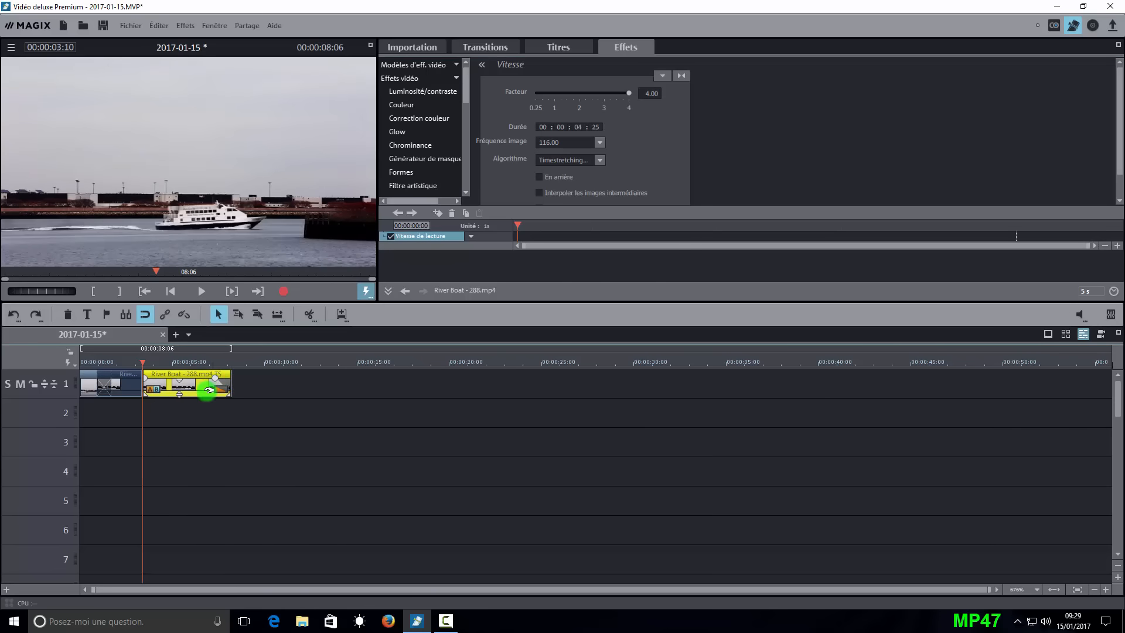
Move the sped-up River Boat section earlier to overlap the end of the preceding section, and play back the start of the sequence.
{"action": "left_click_drag", "start_coordinate": [181, 382], "coordinate": [135, 364]}
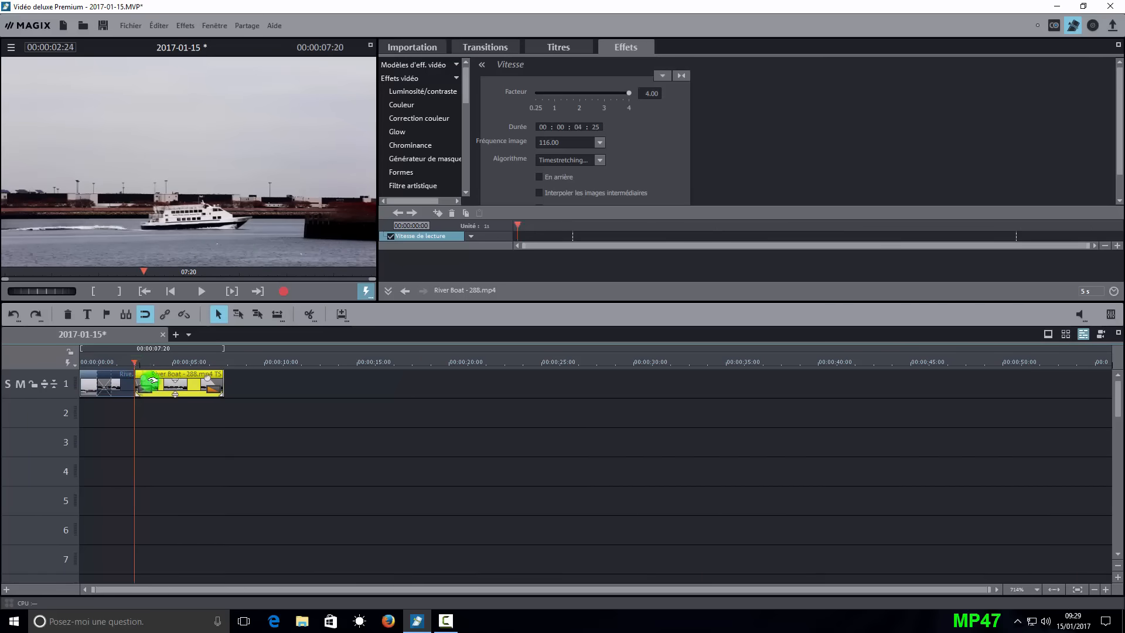
{"action": "left_click", "coordinate": [166, 375]}
{"action": "left_click_drag", "start_coordinate": [173, 374], "coordinate": [45, 373]}
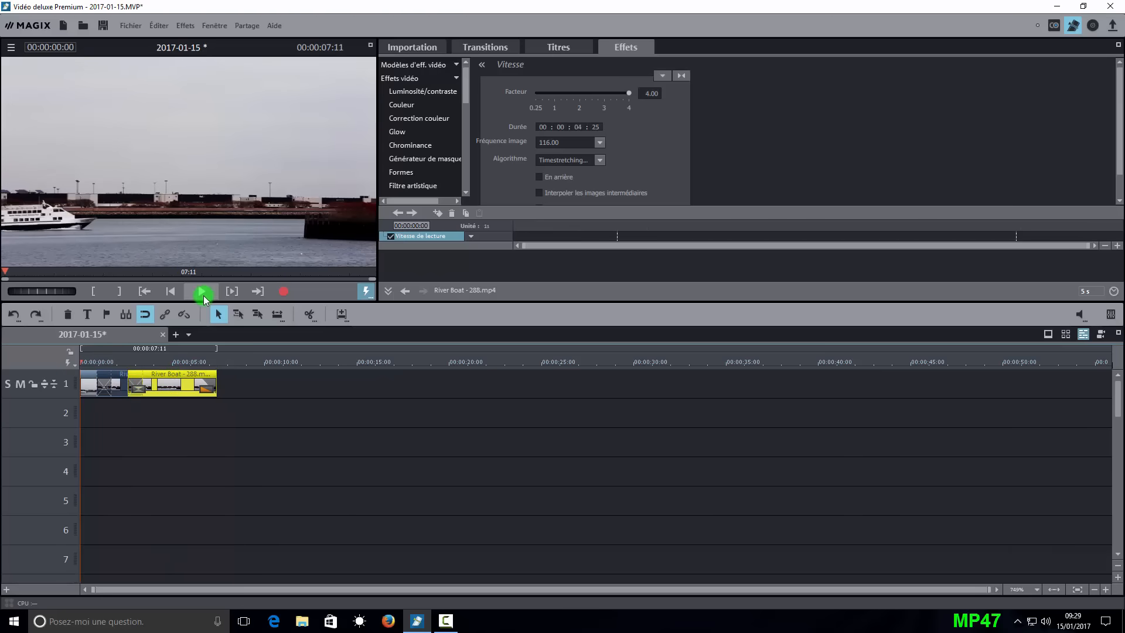
{"action": "left_click", "coordinate": [203, 295]}
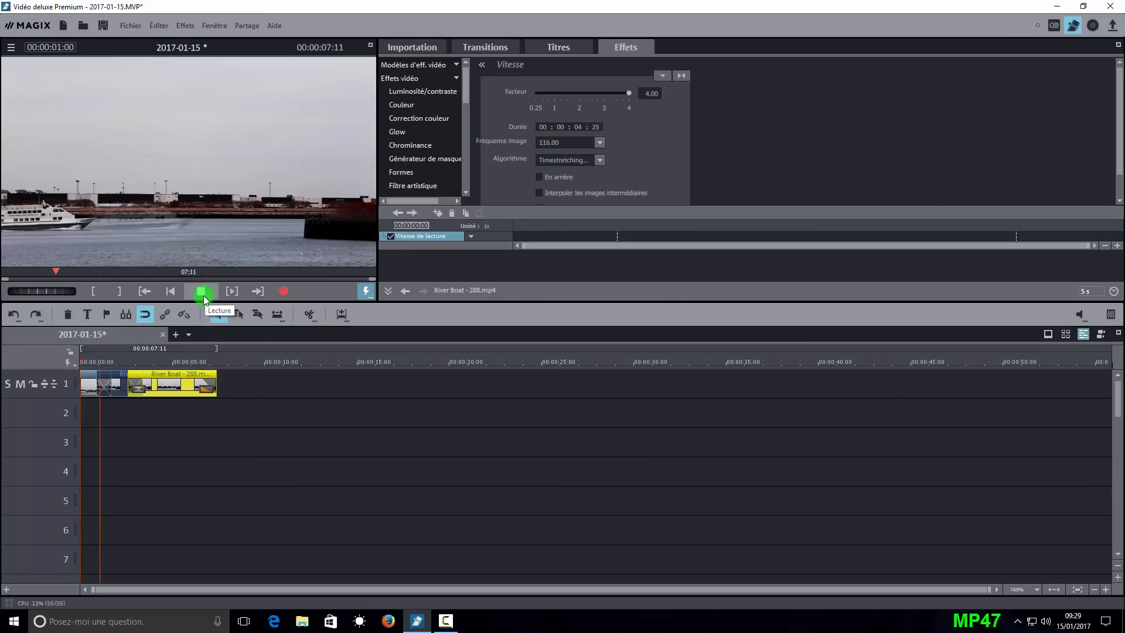
{"action": "left_click", "coordinate": [202, 296]}
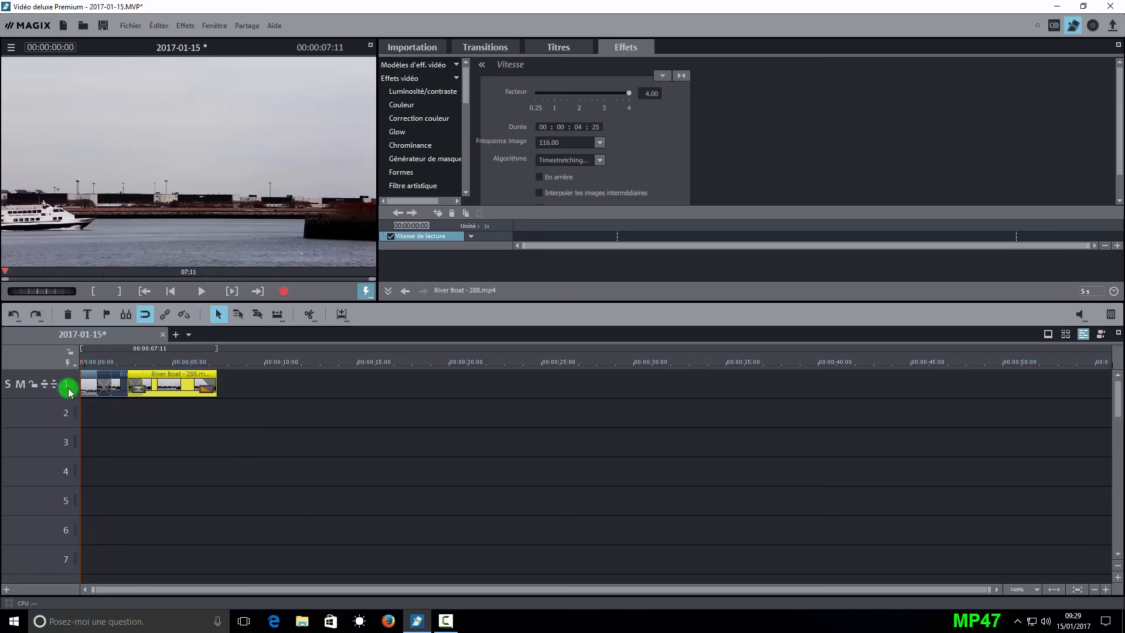
Shorten the still image at the start of track 1 to 00:00:01:13 and play back the whole sequence.
{"action": "left_click_drag", "start_coordinate": [86, 380], "coordinate": [113, 382]}
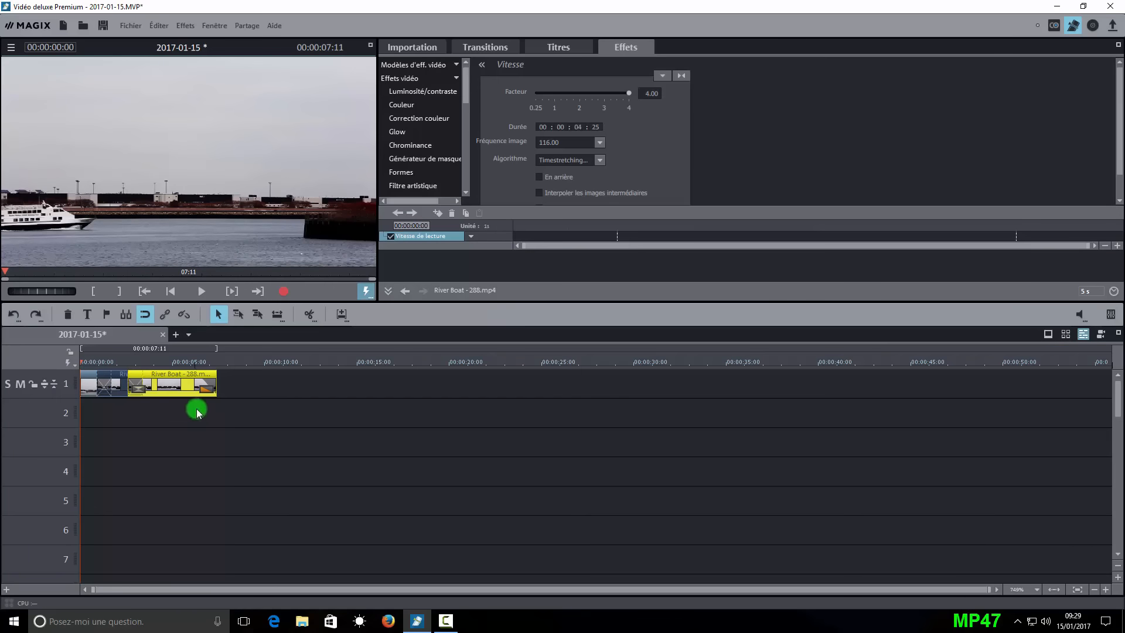
{"action": "left_click", "coordinate": [108, 375]}
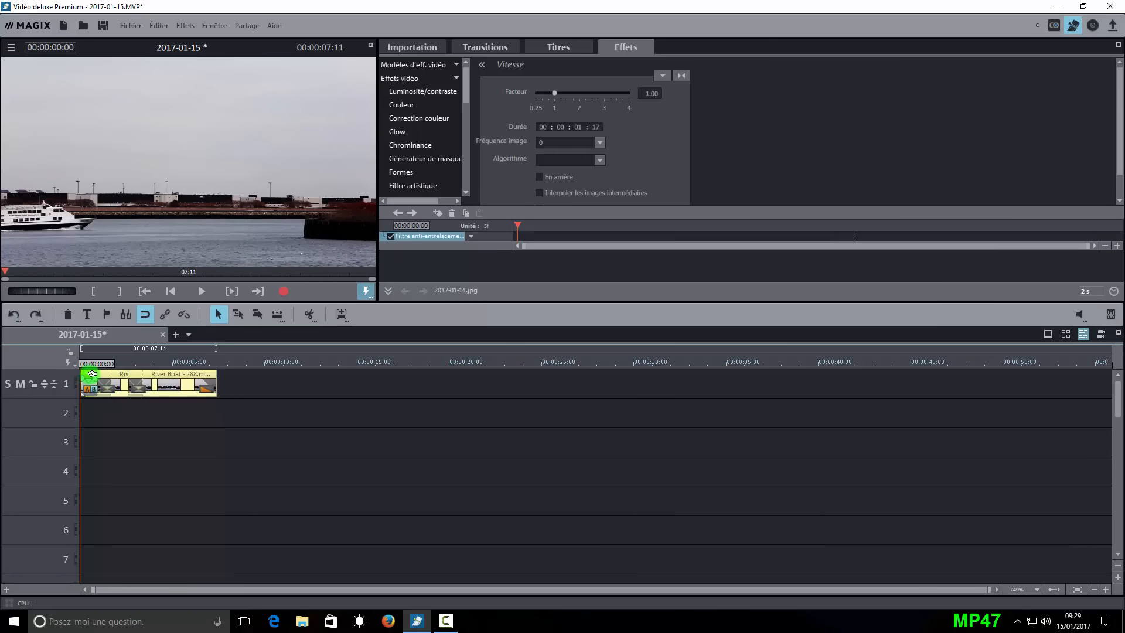
{"action": "mouse_move", "coordinate": [92, 374]}
{"action": "left_mouse_down"}
{"action": "mouse_move", "coordinate": [100, 386]}
{"action": "mouse_move", "coordinate": [114, 370]}
{"action": "mouse_move", "coordinate": [93, 375]}
{"action": "left_mouse_up"}
{"action": "left_click", "coordinate": [235, 405]}
{"action": "left_click", "coordinate": [93, 430]}
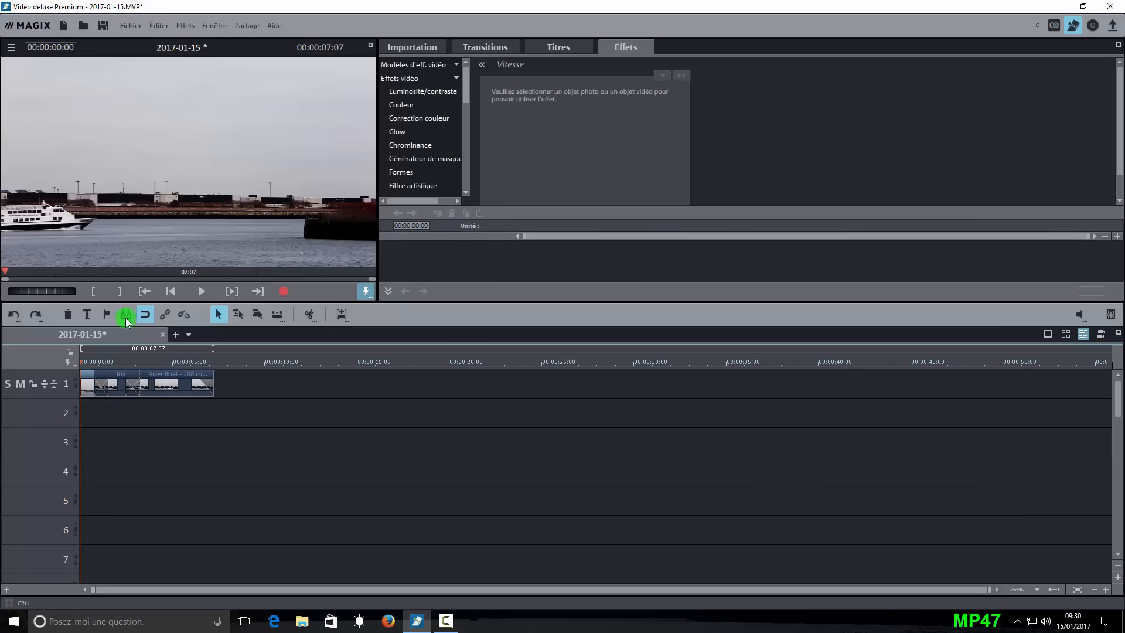
{"action": "left_click", "coordinate": [200, 292]}
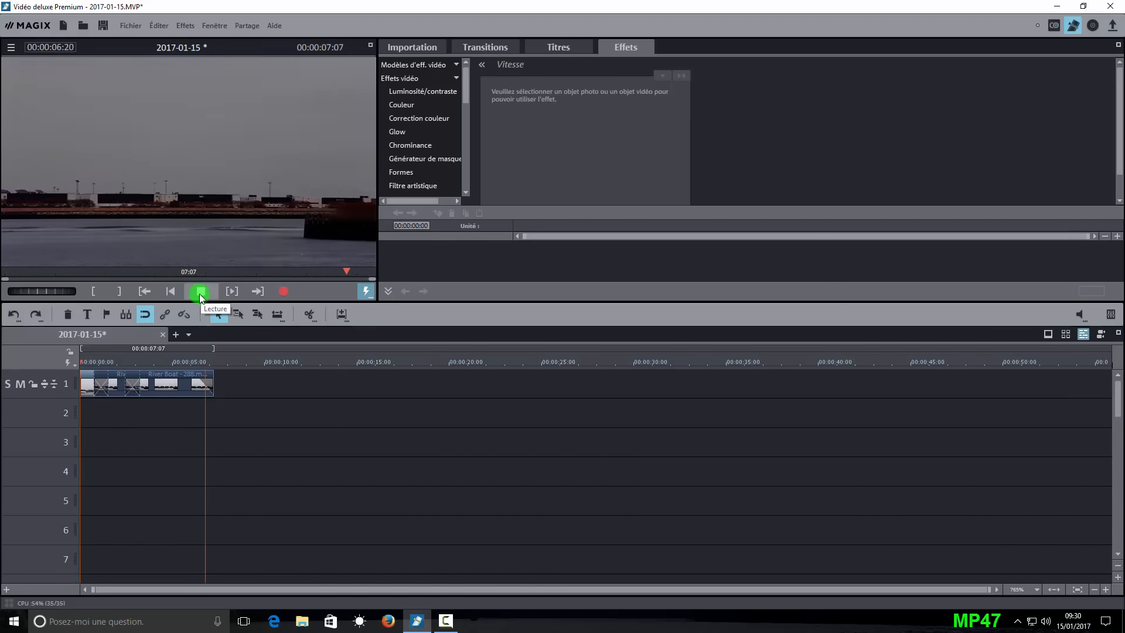
Add a fade-in to the 2017-01-14.jpg still image extending up to the start of its crossfade, and preview it.
{"action": "left_click", "coordinate": [85, 384]}
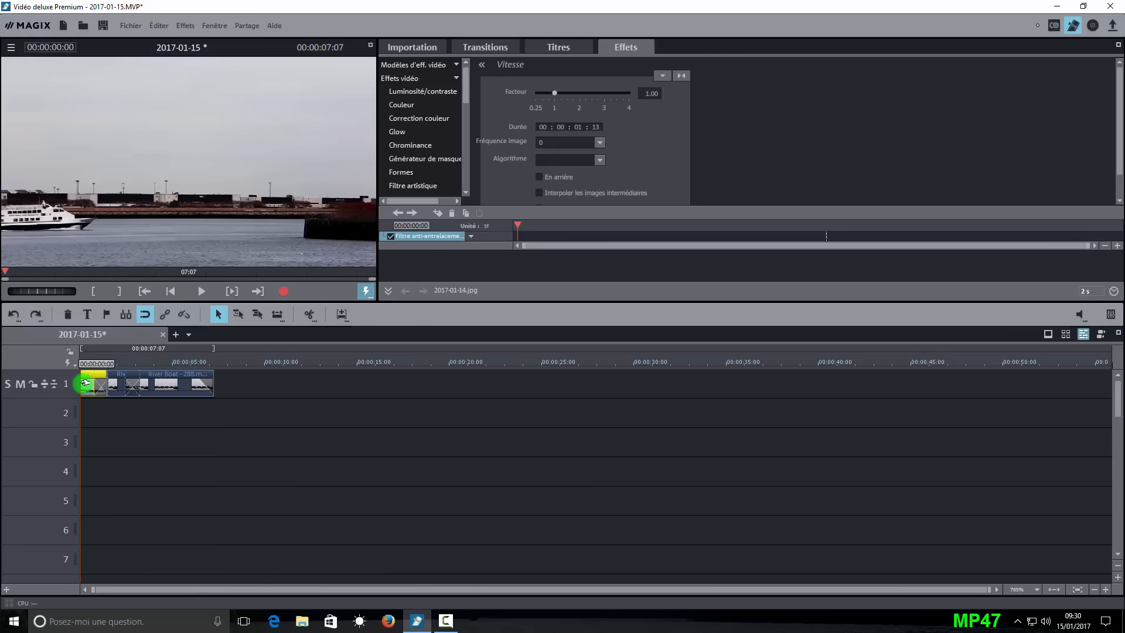
{"action": "left_click", "coordinate": [1106, 589]}
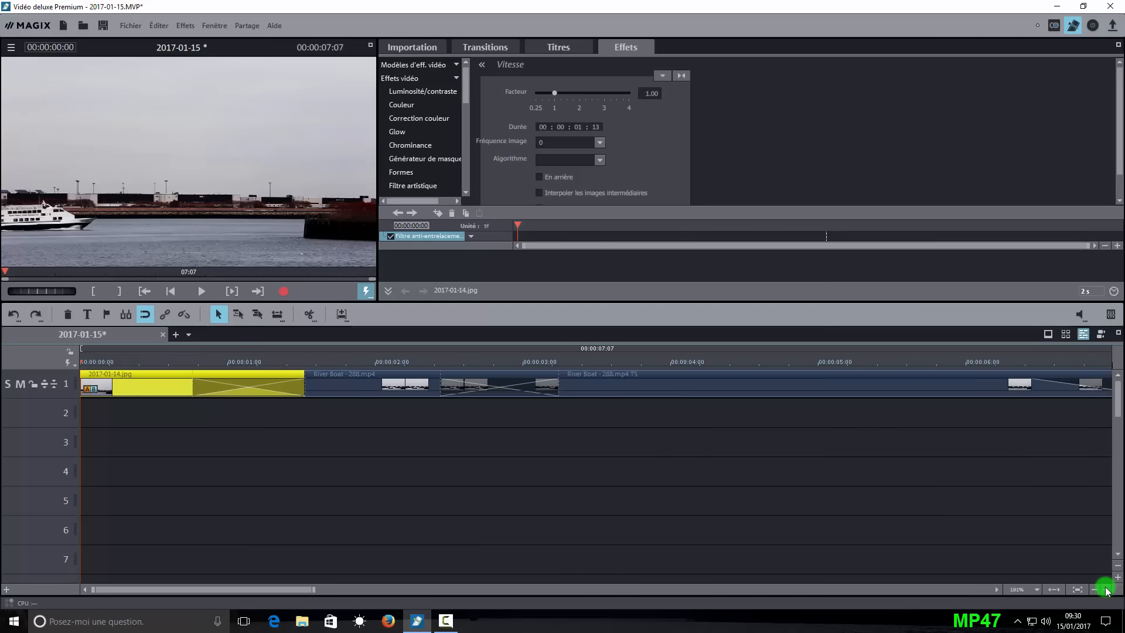
{"action": "left_click", "coordinate": [87, 390]}
{"action": "left_click", "coordinate": [119, 410]}
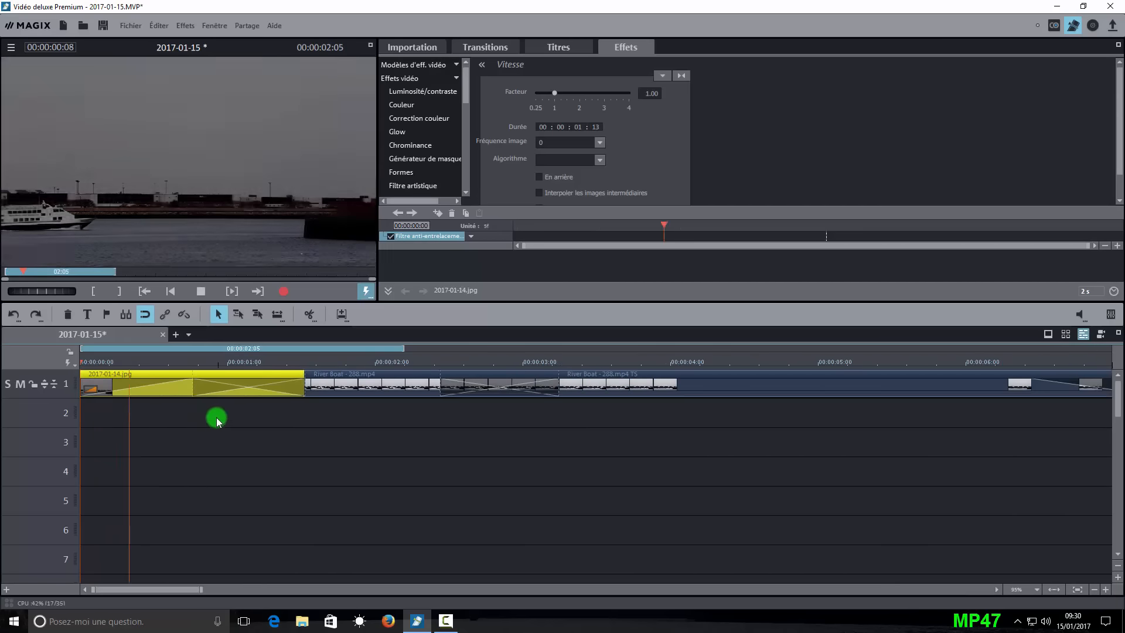
{"action": "left_click", "coordinate": [200, 291]}
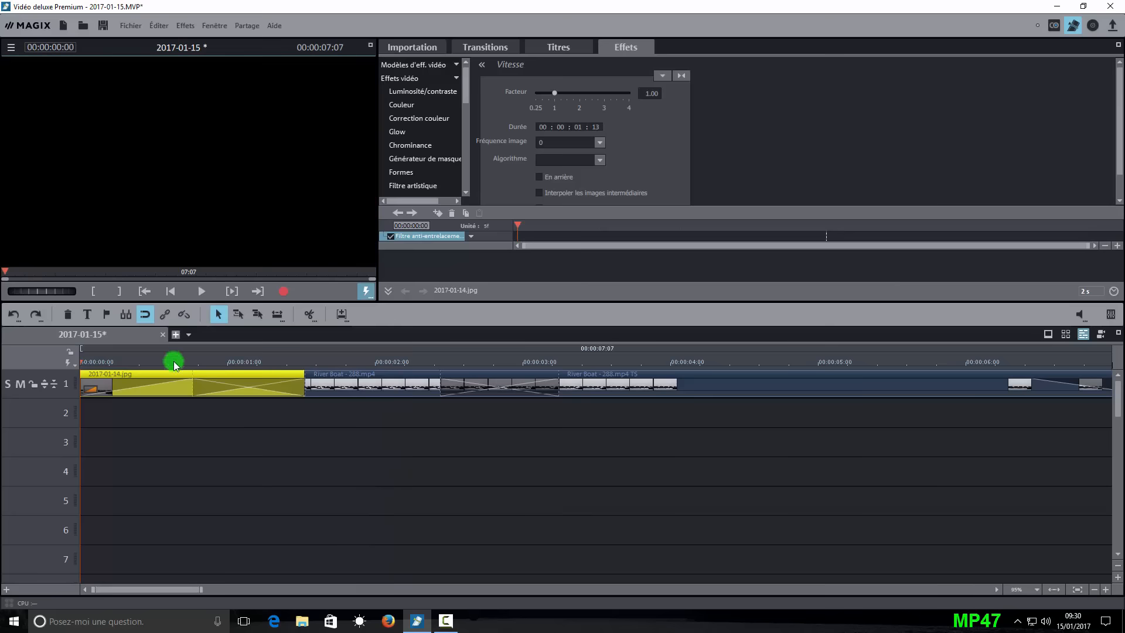
Shorten the still image's fade-in slightly so it ends just before the crossfade, and play it back.
{"action": "left_click_drag", "start_coordinate": [190, 380], "coordinate": [178, 378]}
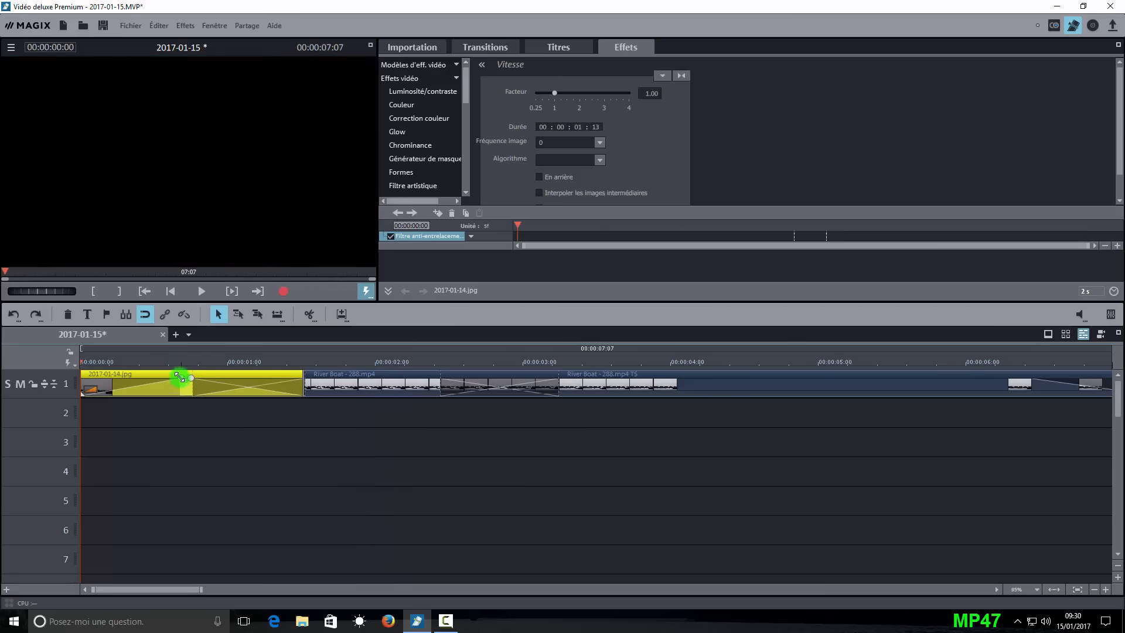
{"action": "left_click", "coordinate": [196, 298]}
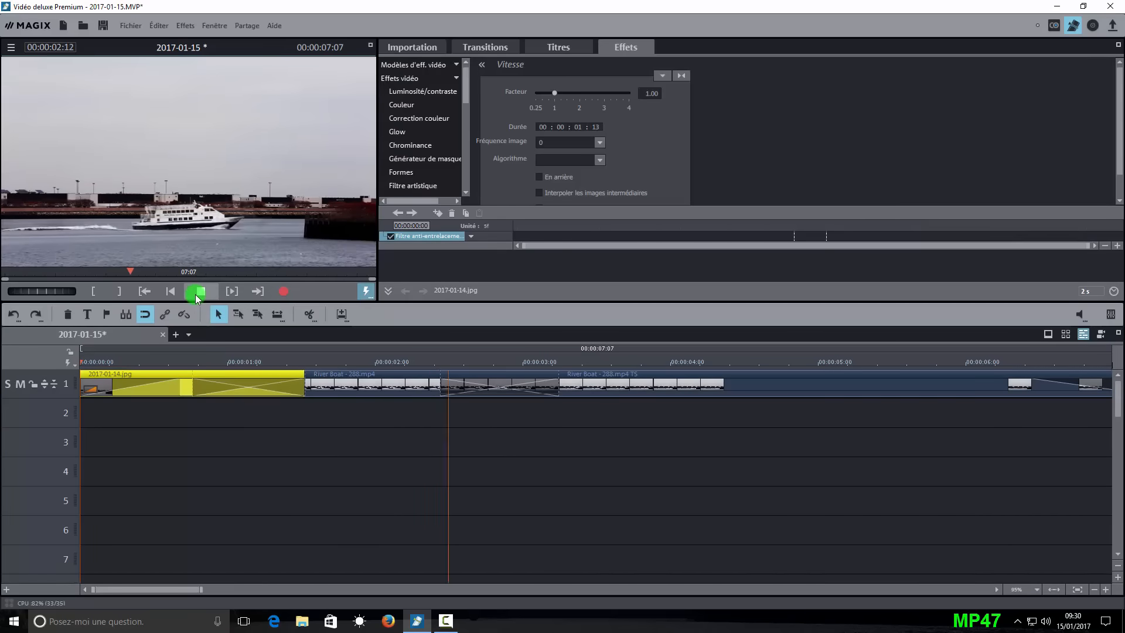
{"action": "left_click", "coordinate": [196, 291]}
{"action": "left_click", "coordinate": [106, 382]}
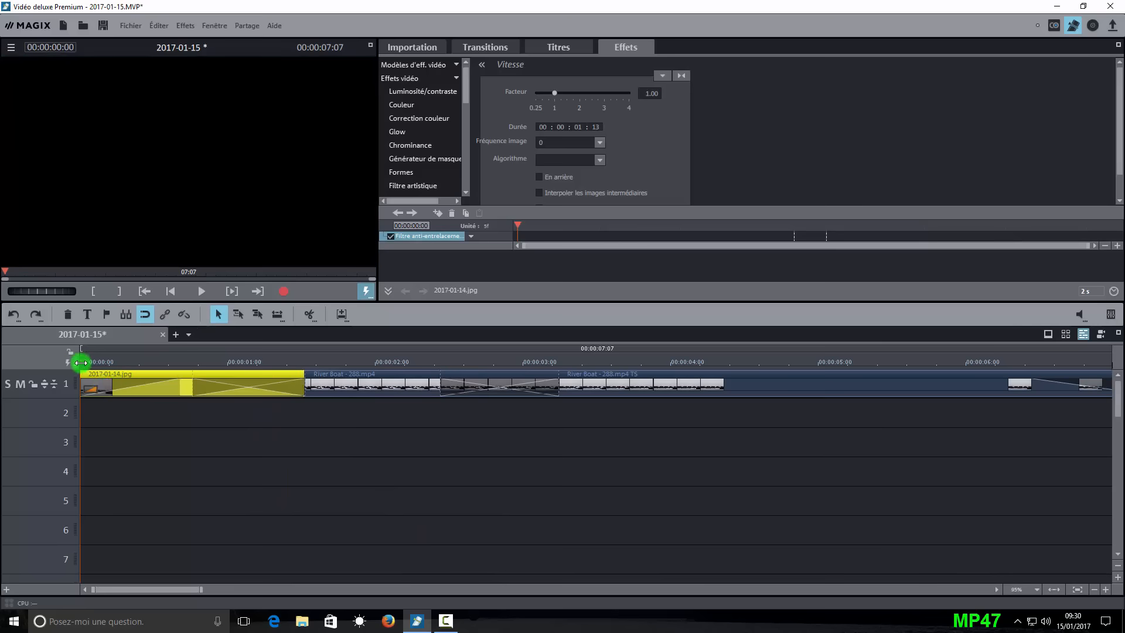
Scrub through the still image's fade-in and play the sequence from 00:00:00:13.
{"action": "left_click_drag", "start_coordinate": [81, 362], "coordinate": [114, 360]}
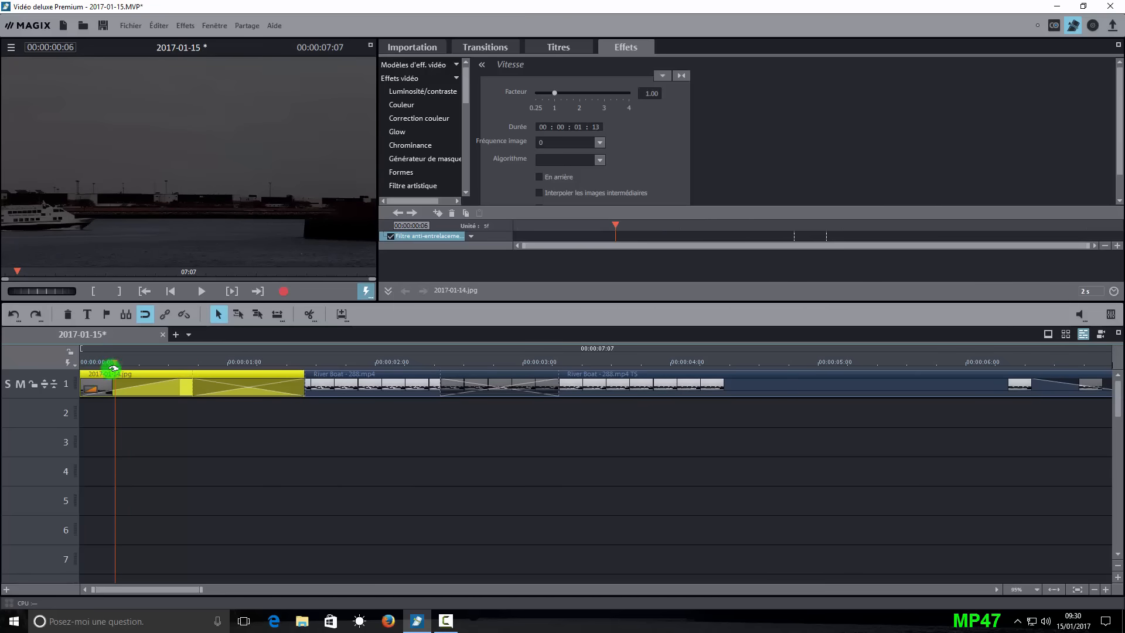
{"action": "left_click_drag", "start_coordinate": [112, 364], "coordinate": [74, 373]}
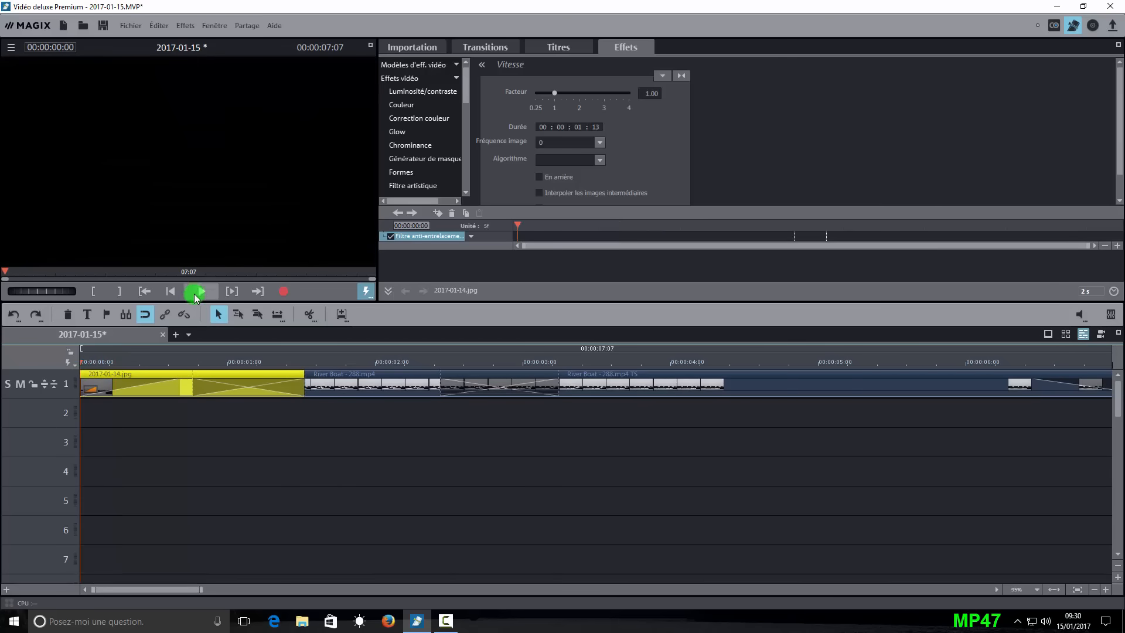
{"action": "left_click_drag", "start_coordinate": [89, 363], "coordinate": [156, 362]}
{"action": "left_click", "coordinate": [198, 292]}
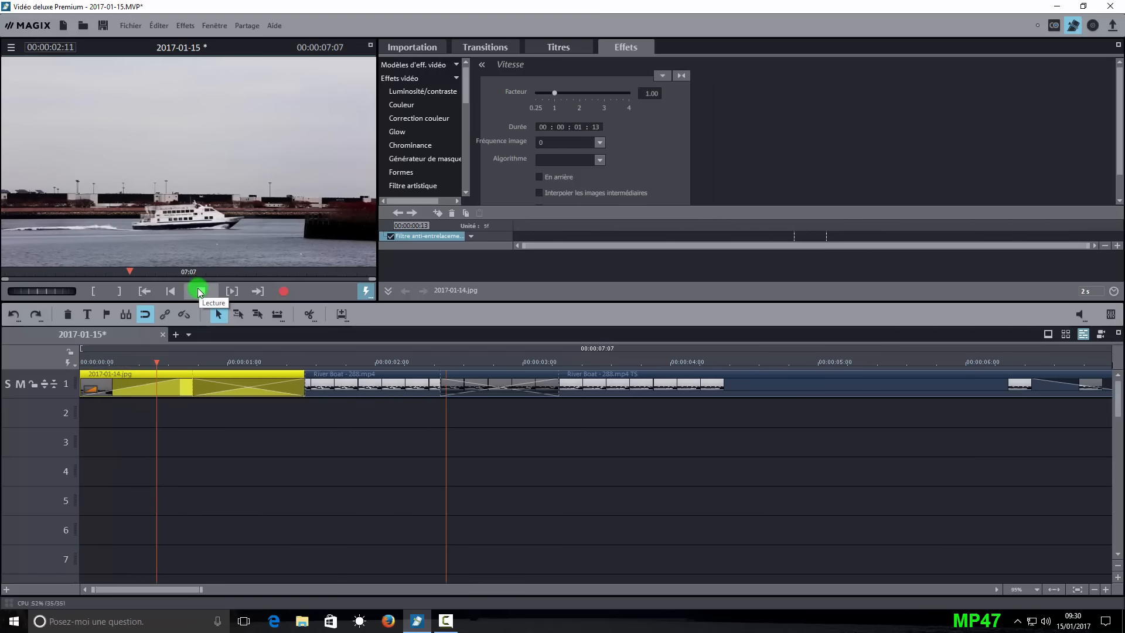
{"action": "left_click", "coordinate": [210, 293]}
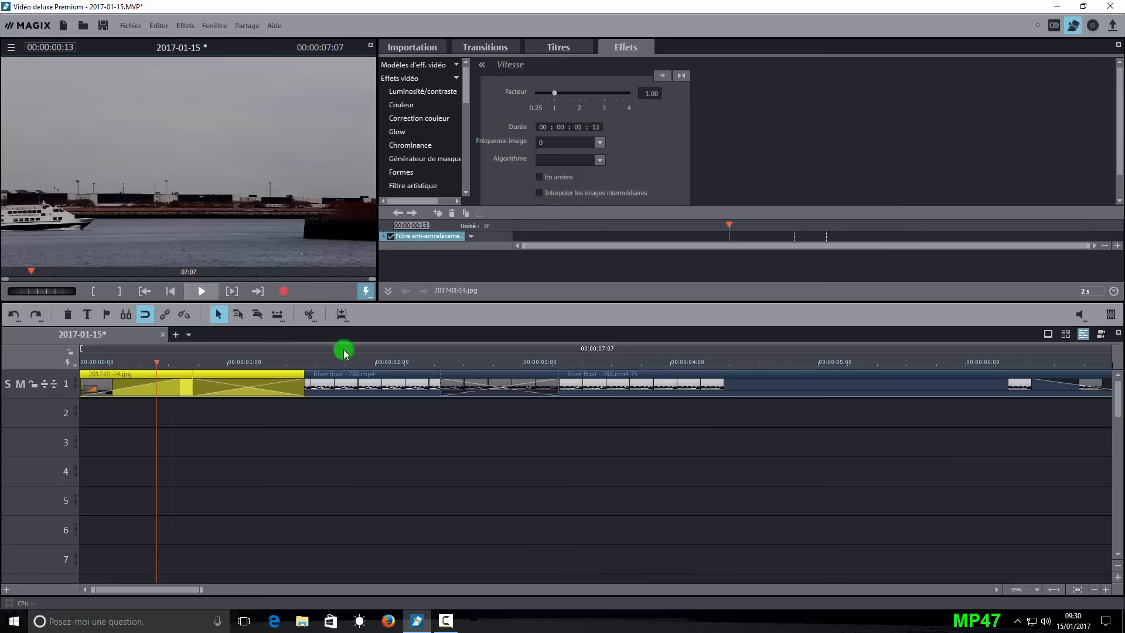